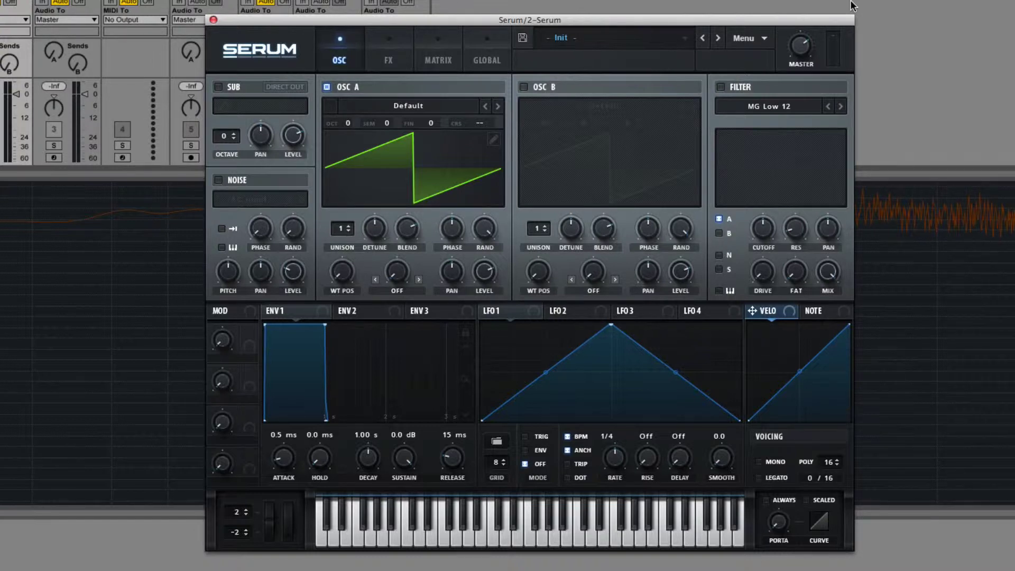
Open OSC A's table editor and enter a 2044-sample split (22 Hz, F-1) in the formula field.
{"action": "left_click", "coordinate": [492, 139]}
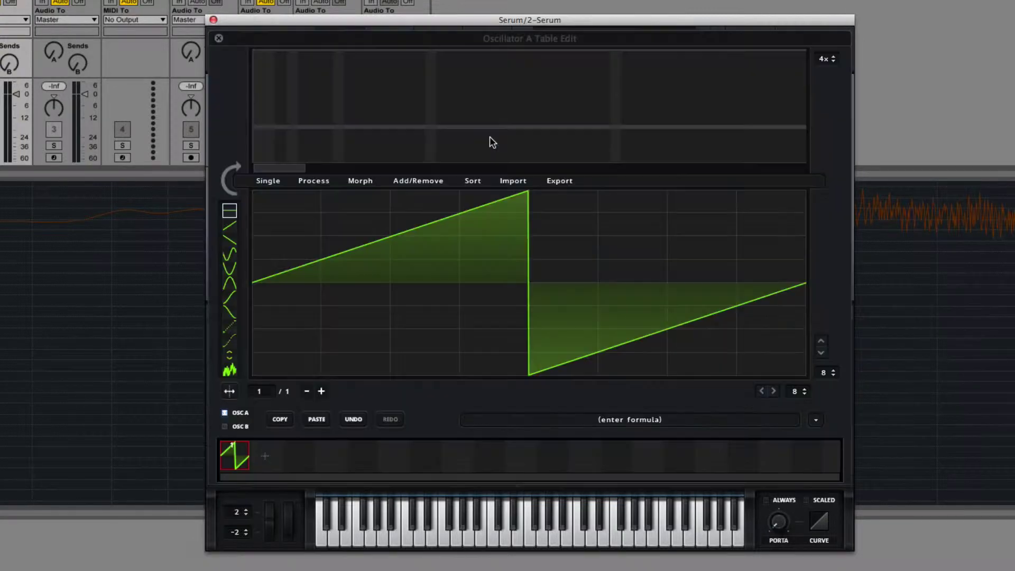
{"action": "left_click", "coordinate": [550, 422]}
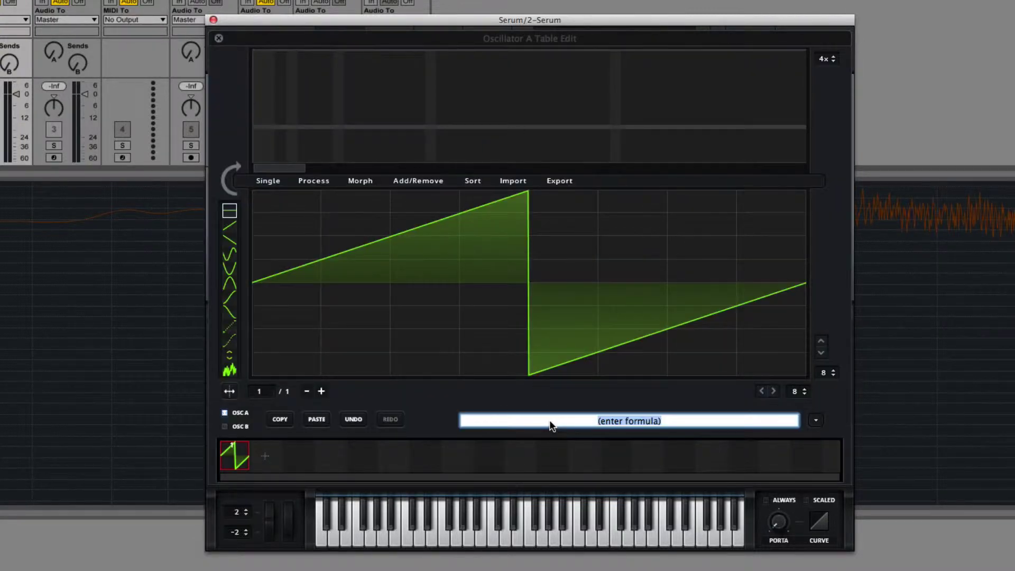
{"action": "type", "text": "2044"}
{"action": "key", "text": "Return"}
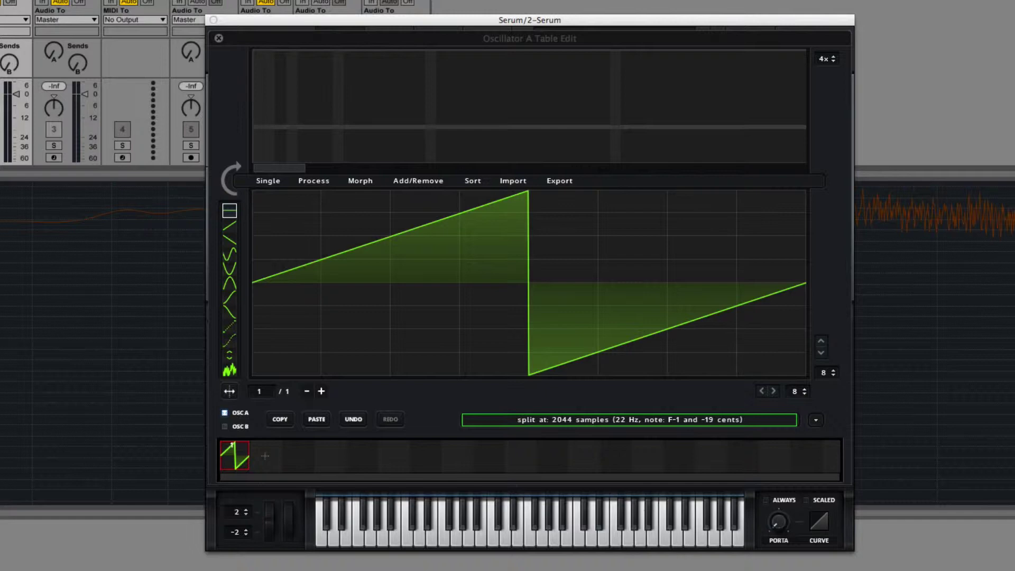
{"action": "key", "text": "super+alt+p"}
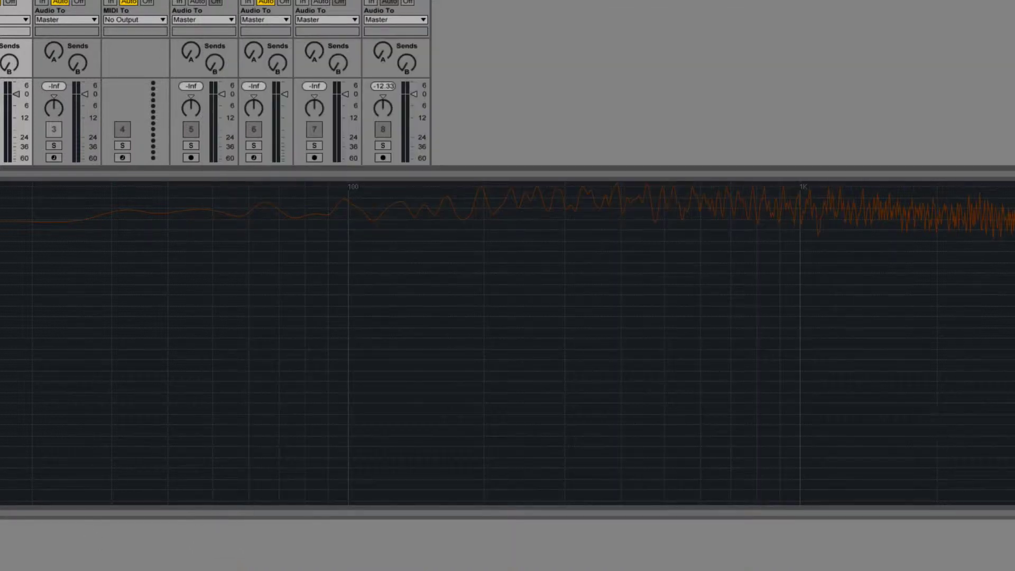
{"action": "key", "text": "super+alt+p"}
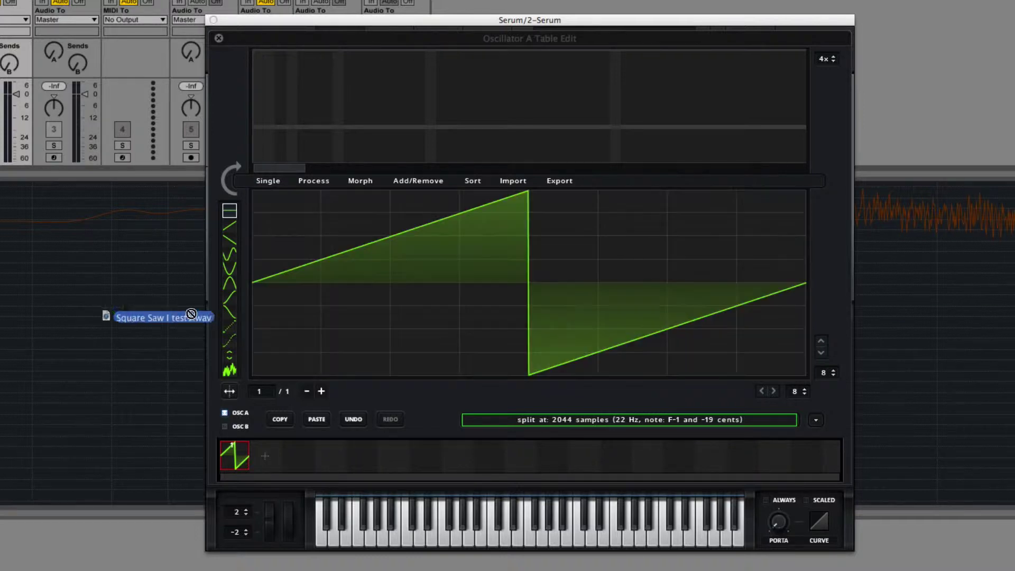
Import the audio file as a 256-frame wavetable and route LFO 1 to oscillator A's WT POS.
{"action": "left_click_drag", "start_coordinate": [159, 316], "coordinate": [683, 312]}
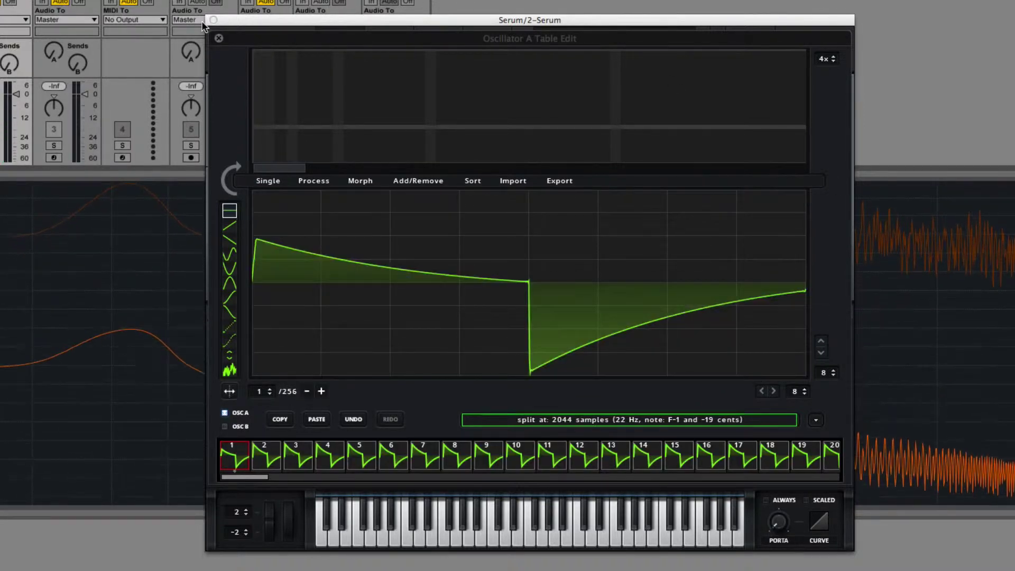
{"action": "left_click", "coordinate": [219, 38]}
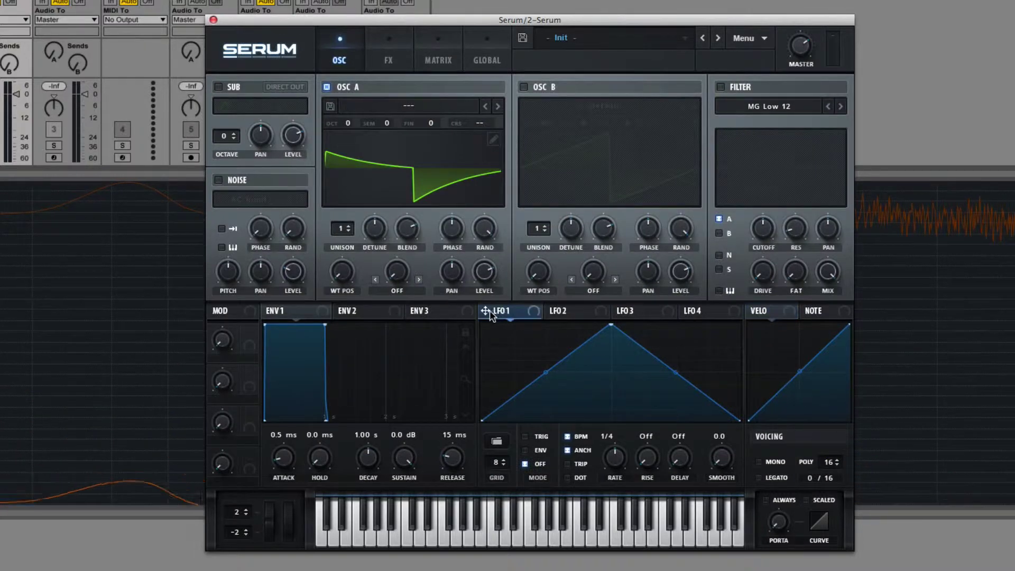
{"action": "left_click_drag", "start_coordinate": [485, 311], "coordinate": [341, 273]}
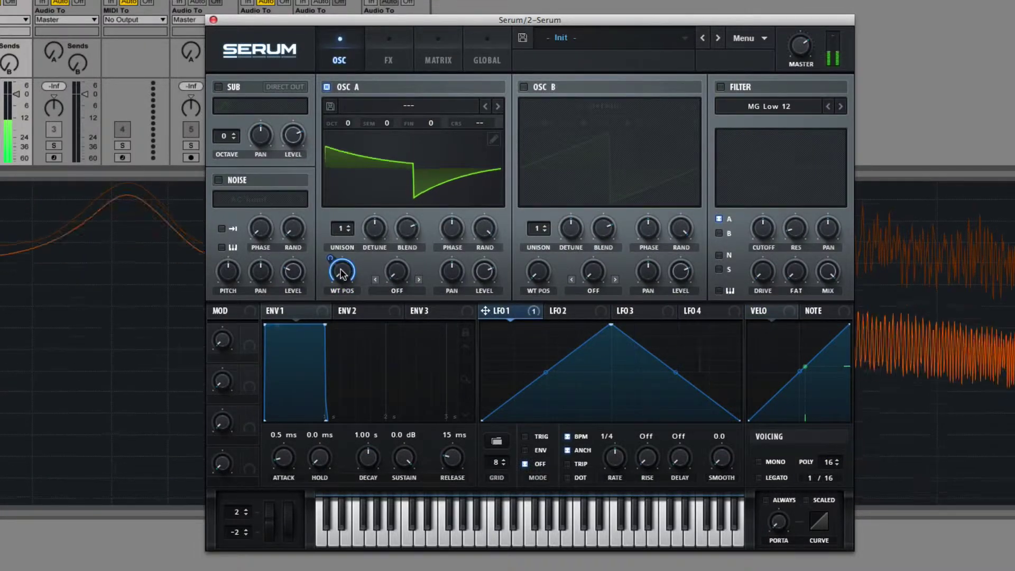
Reopen the wavetable editor and scroll the frame strip to inspect frame 2.
{"action": "left_click", "coordinate": [493, 139]}
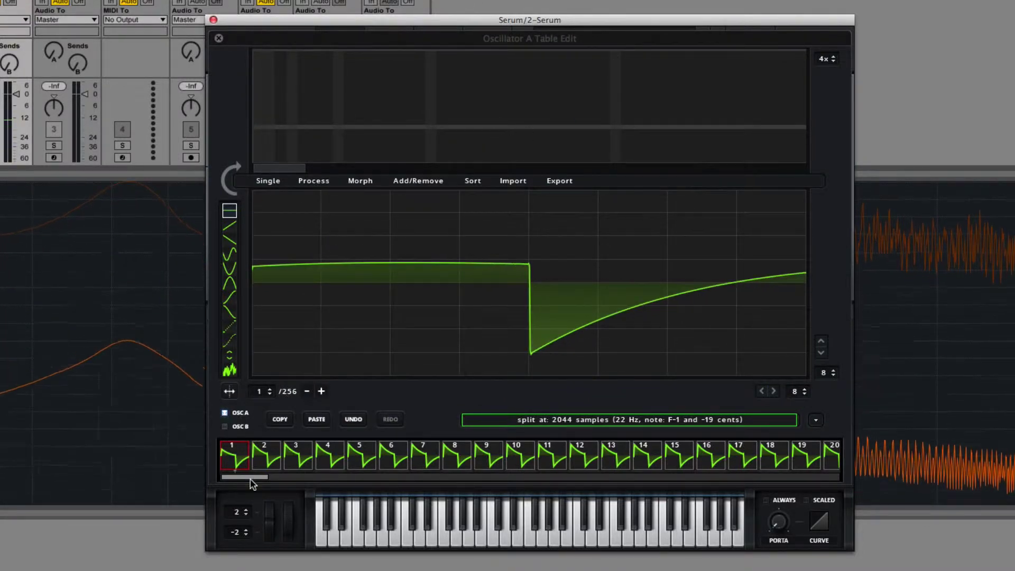
{"action": "left_click_drag", "start_coordinate": [245, 476], "coordinate": [939, 485]}
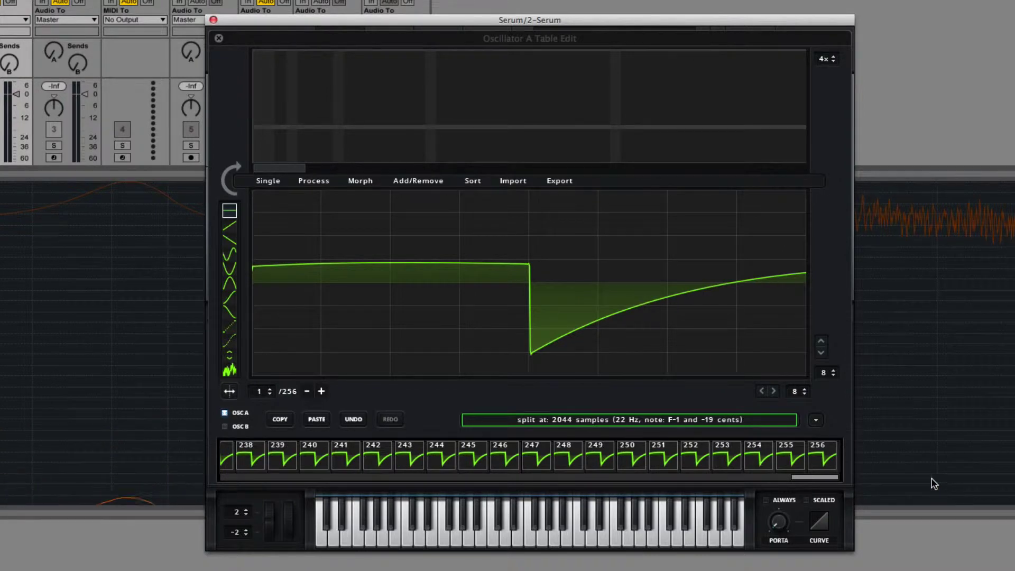
{"action": "left_click_drag", "start_coordinate": [826, 477], "coordinate": [16, 451]}
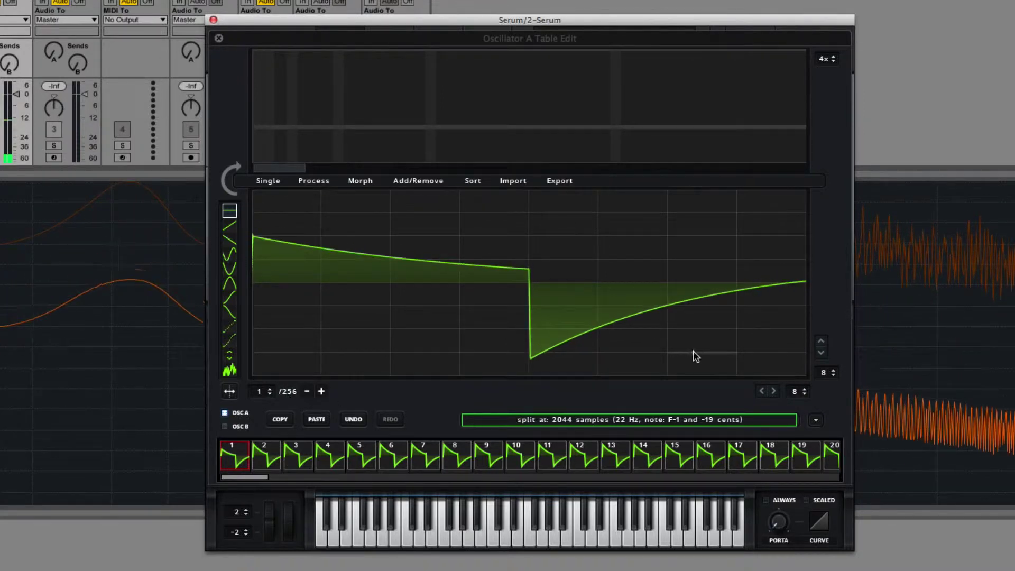
{"action": "left_click", "coordinate": [262, 459]}
{"action": "left_click_drag", "start_coordinate": [249, 475], "coordinate": [222, 477]}
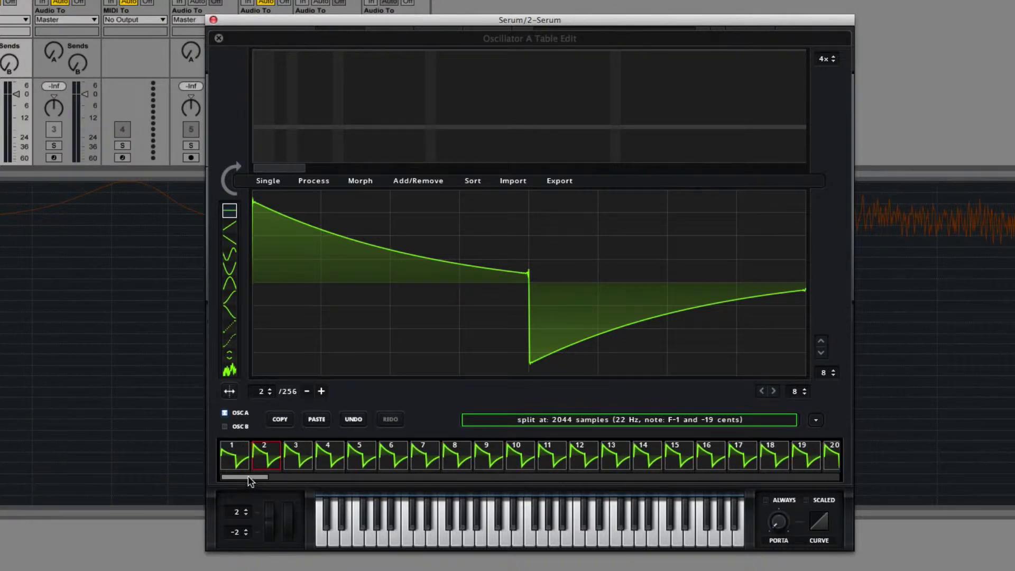
From frame 1, remove the current frame using Add/Remove.
{"action": "left_click", "coordinate": [233, 458]}
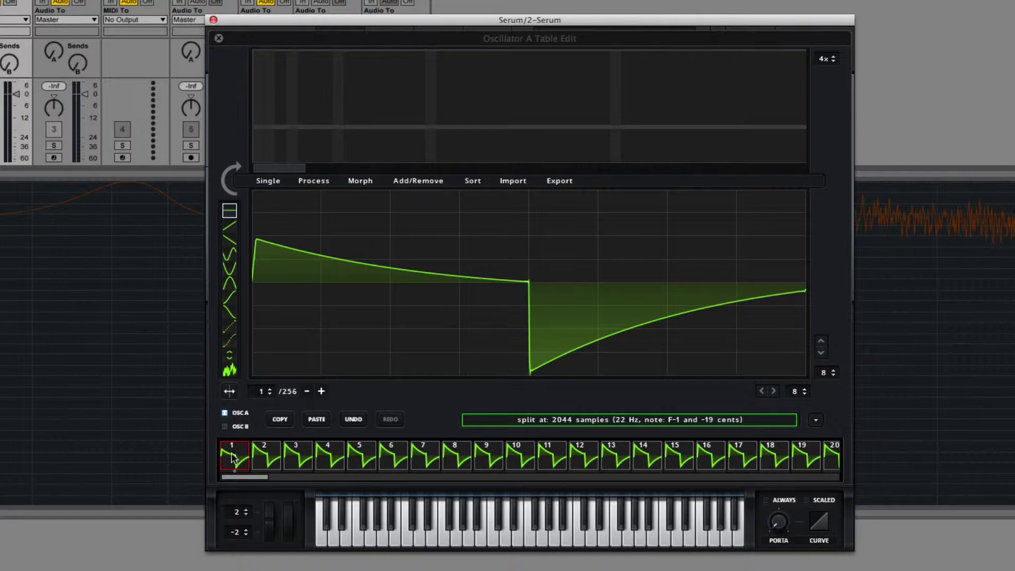
{"action": "left_click", "coordinate": [411, 183]}
{"action": "left_click", "coordinate": [419, 221]}
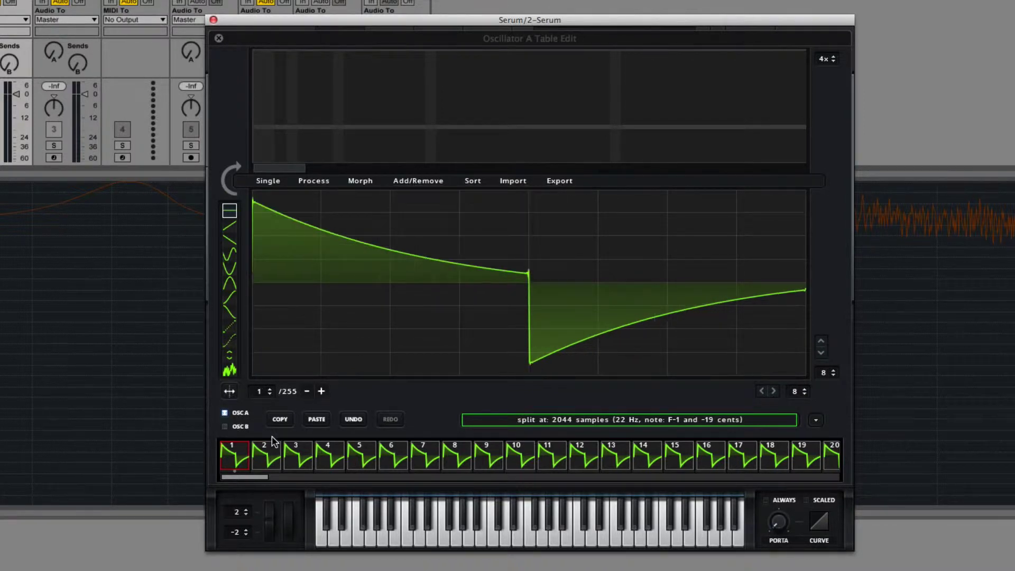
Remove frames 2–255 as a multiselection, then crossfade-morph the two remaining frames back to 256.
{"action": "left_click", "coordinate": [259, 467]}
{"action": "left_click_drag", "start_coordinate": [246, 478], "coordinate": [836, 496]}
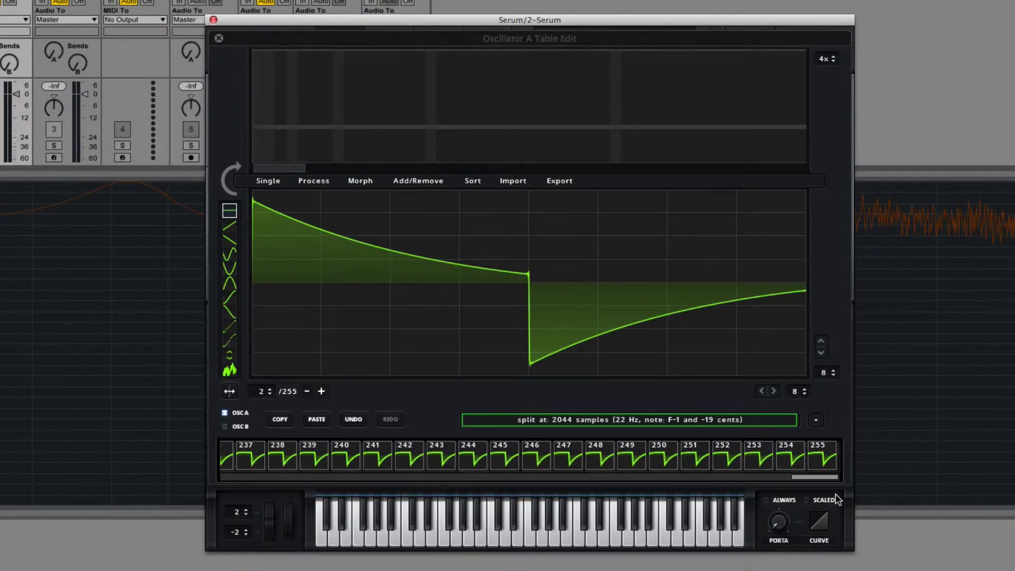
{"action": "left_click", "coordinate": [415, 181]}
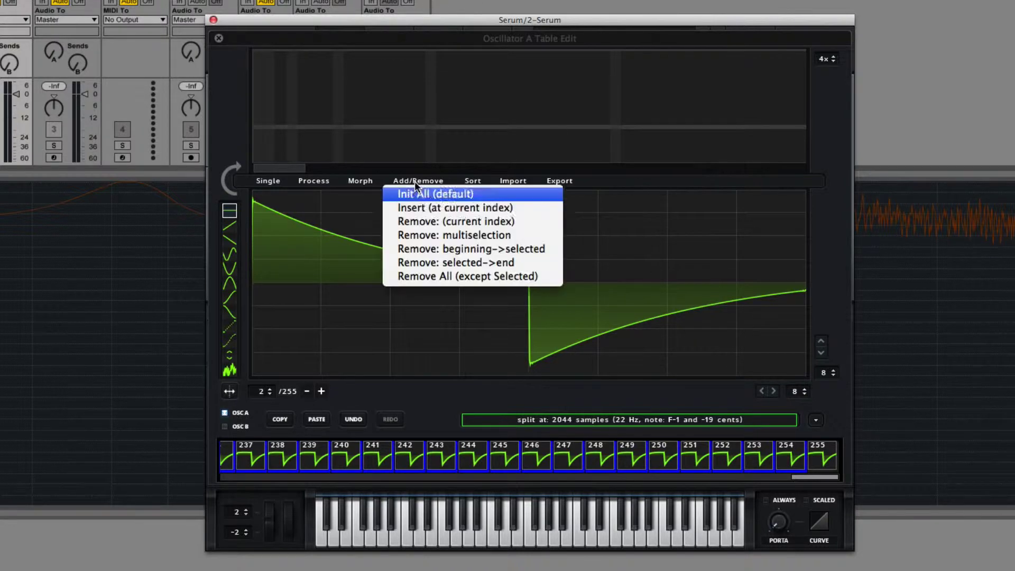
{"action": "left_click", "coordinate": [429, 234]}
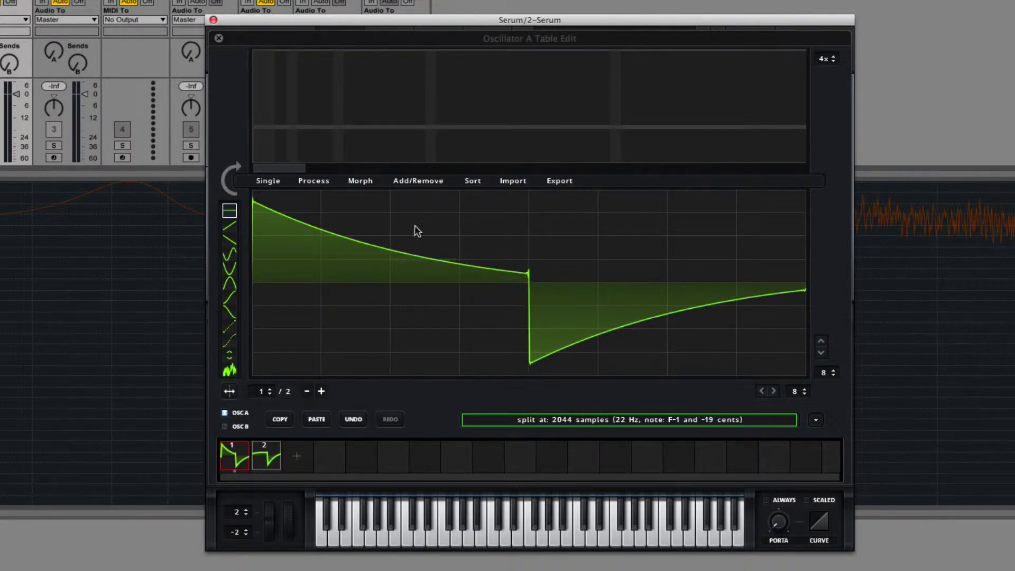
{"action": "left_click", "coordinate": [368, 185]}
{"action": "left_click", "coordinate": [372, 192]}
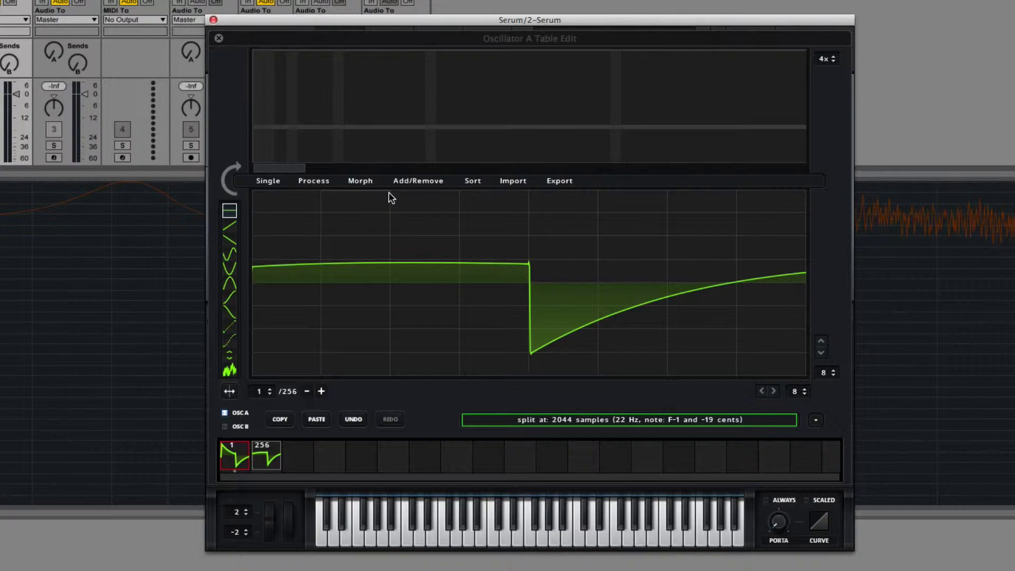
Load the factory Massive Square-Saw I wavetable into oscillator A.
{"action": "left_click", "coordinate": [219, 39]}
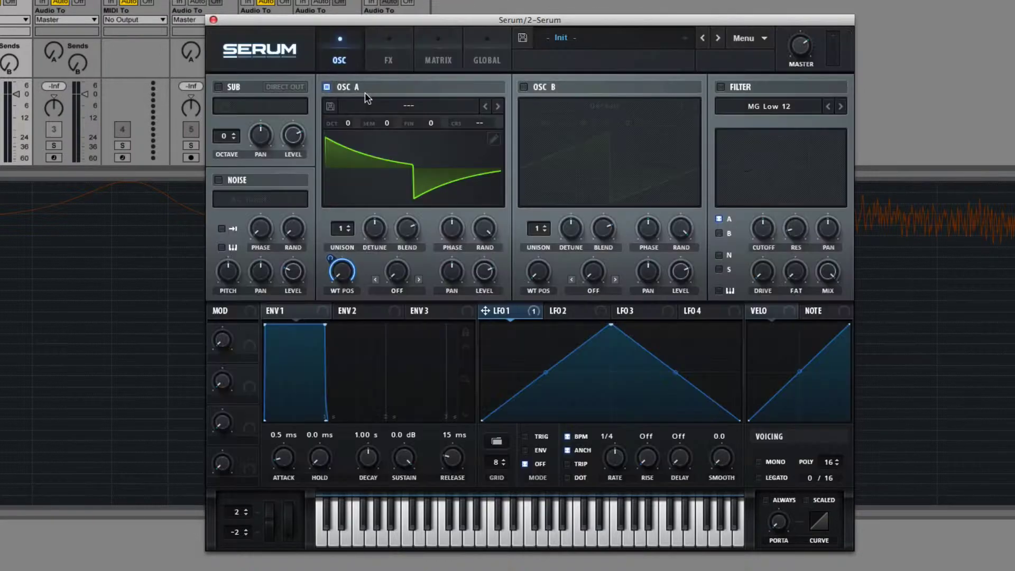
{"action": "left_click", "coordinate": [408, 104]}
{"action": "mouse_move", "coordinate": [382, 167]}
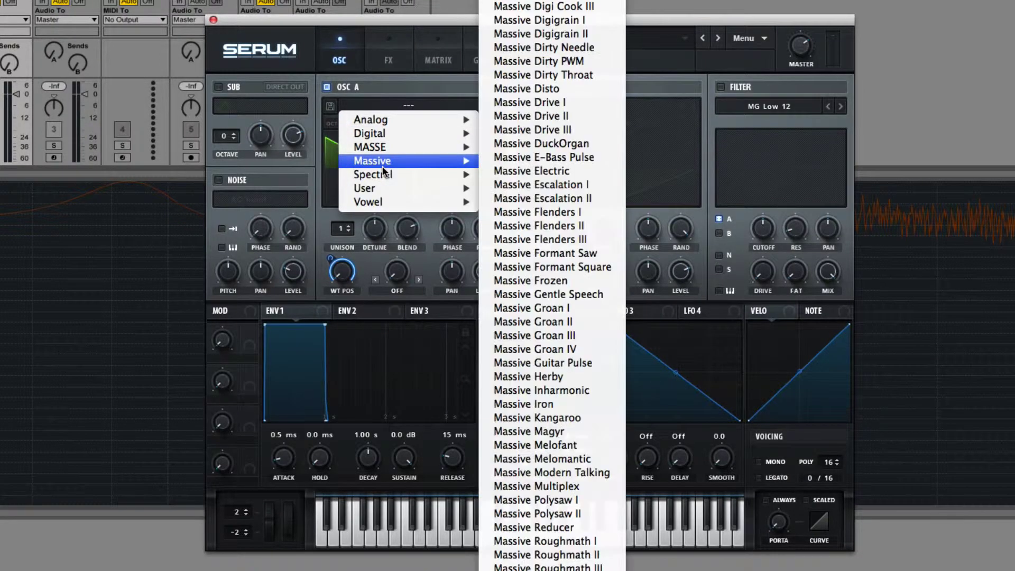
{"action": "scroll", "coordinate": [553, 529], "scroll_direction": "down", "scroll_amount": 5}
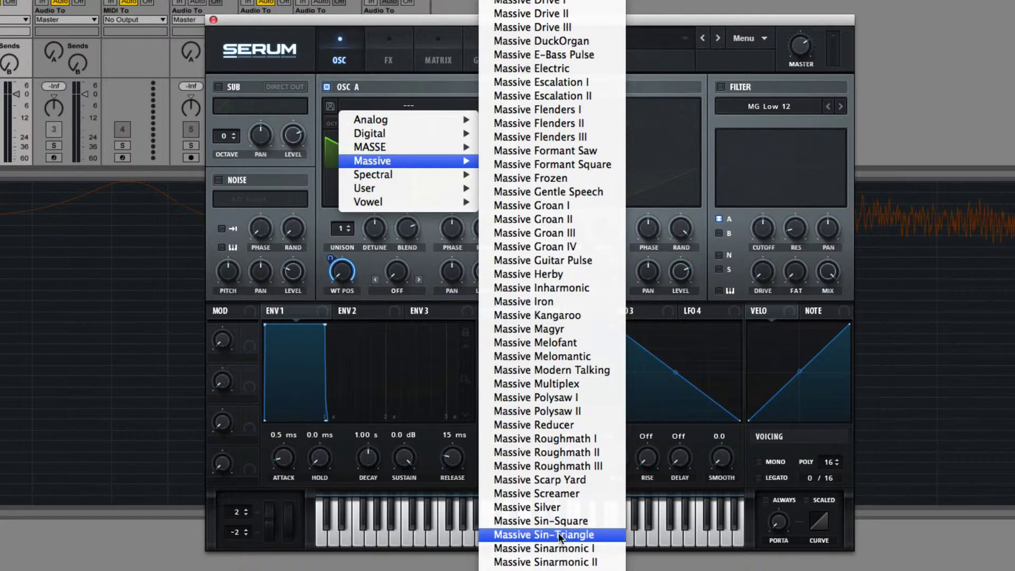
{"action": "left_click", "coordinate": [577, 539]}
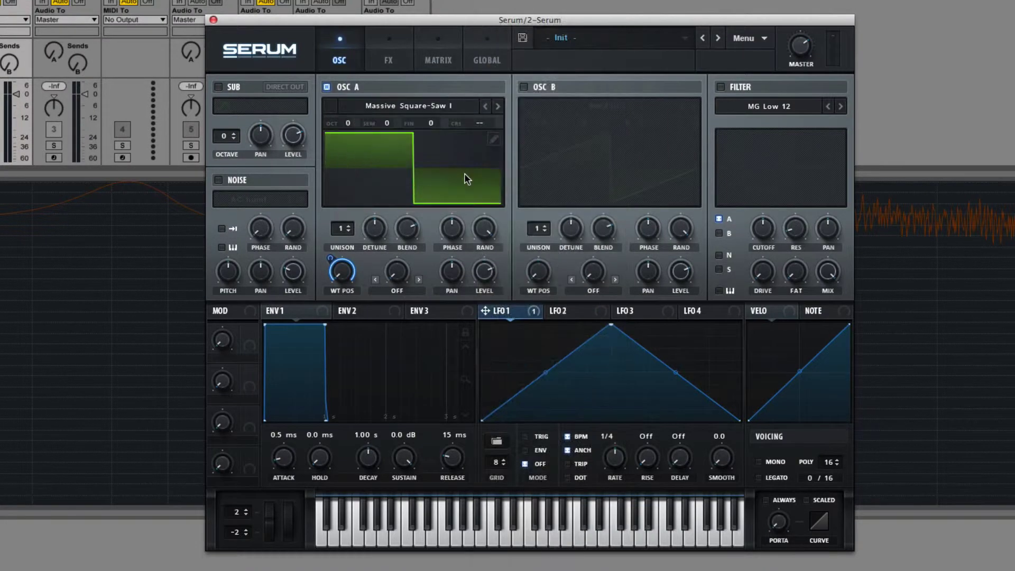
Inspect frame 256 in the editor, switch the oscillator display to 2D, and reopen the editor.
{"action": "left_click", "coordinate": [494, 138]}
{"action": "left_click", "coordinate": [262, 461]}
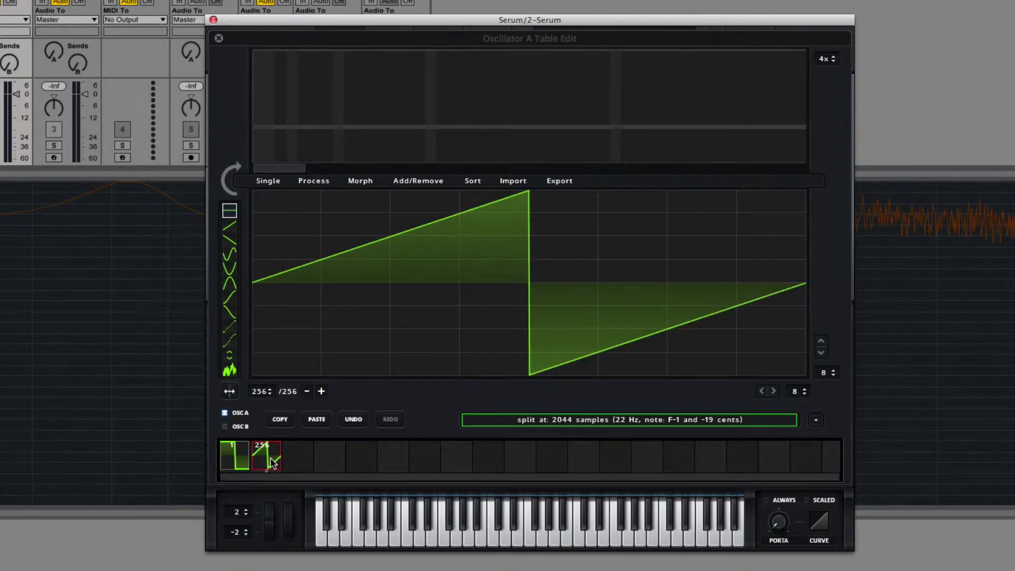
{"action": "left_click", "coordinate": [218, 39]}
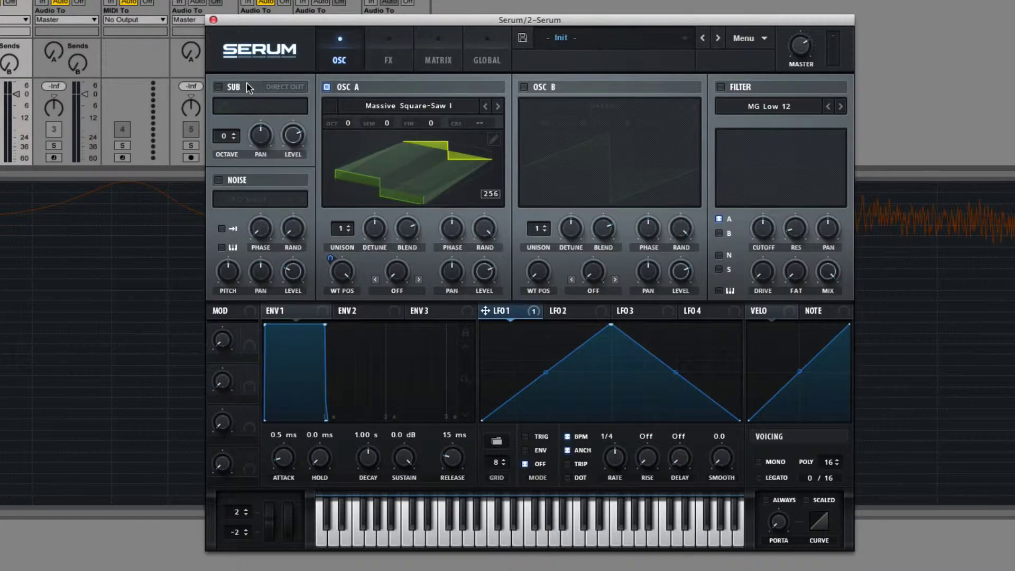
{"action": "left_click", "coordinate": [429, 162]}
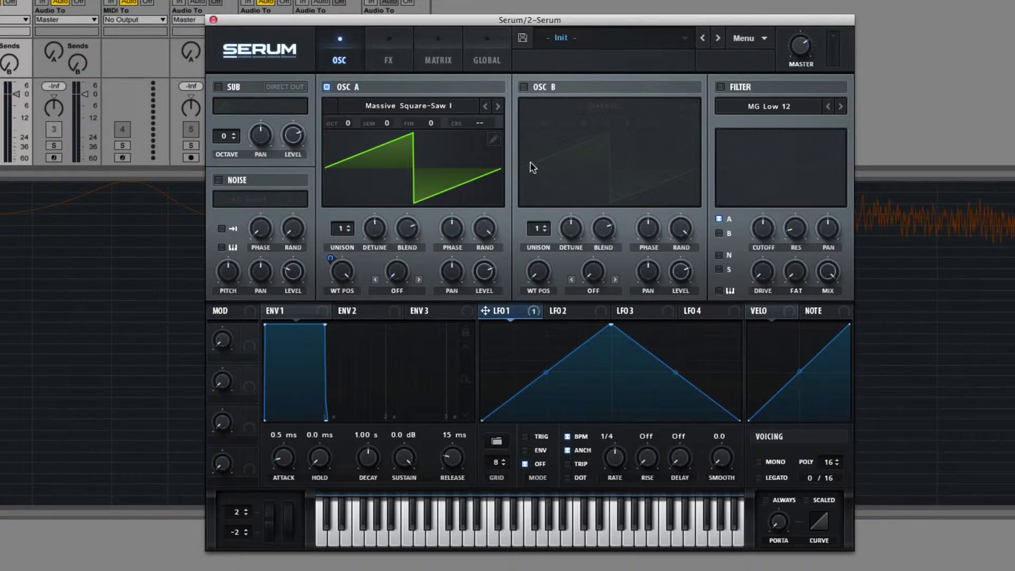
{"action": "left_click", "coordinate": [500, 143]}
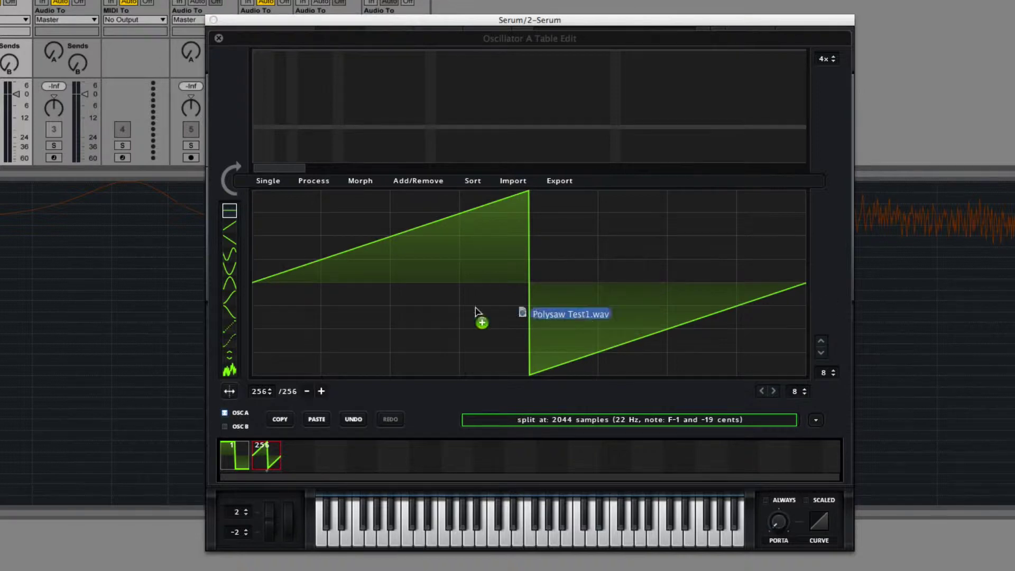
Import Polysaw Test1.wav as a 256-frame wavetable, raise WT POS and play a low note.
{"action": "left_click_drag", "start_coordinate": [478, 317], "coordinate": [437, 306]}
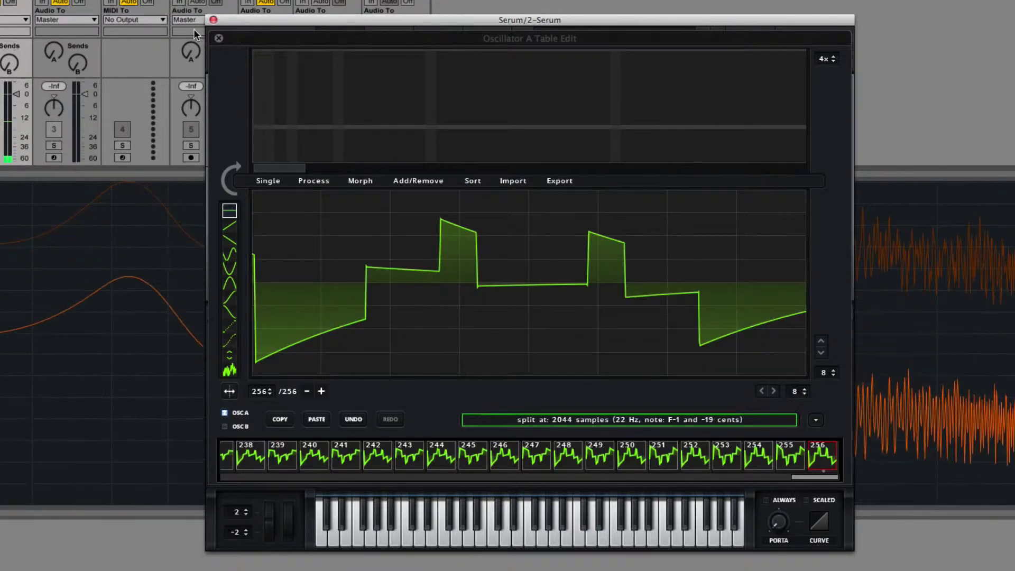
{"action": "left_click", "coordinate": [218, 38]}
{"action": "left_click_drag", "start_coordinate": [327, 261], "coordinate": [326, 238]}
{"action": "left_click", "coordinate": [327, 538]}
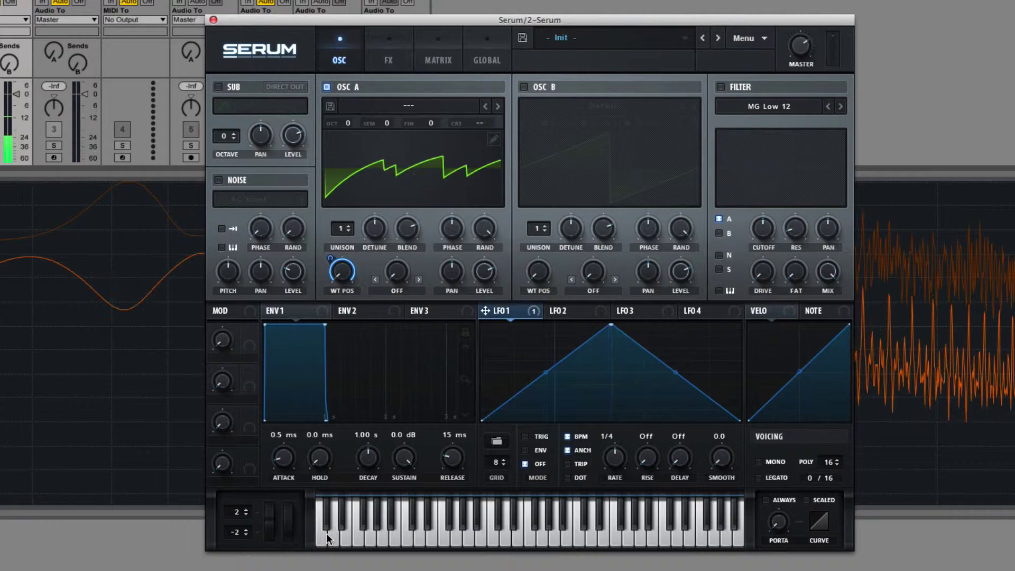
Toggle the oscillator display to 3D and back to 2D, then solo track 8 in the mixer.
{"action": "left_click", "coordinate": [459, 161]}
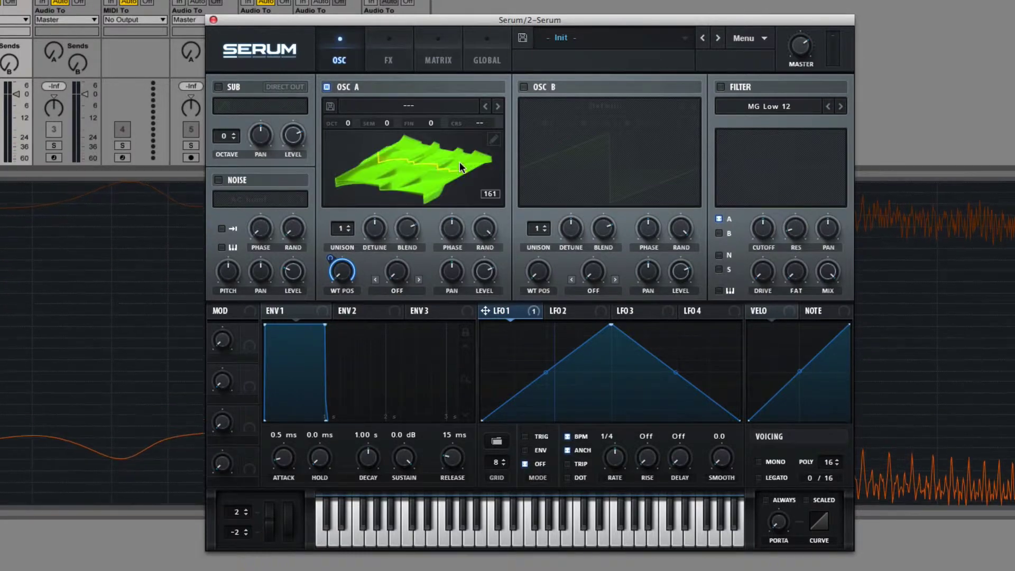
{"action": "left_click", "coordinate": [430, 157]}
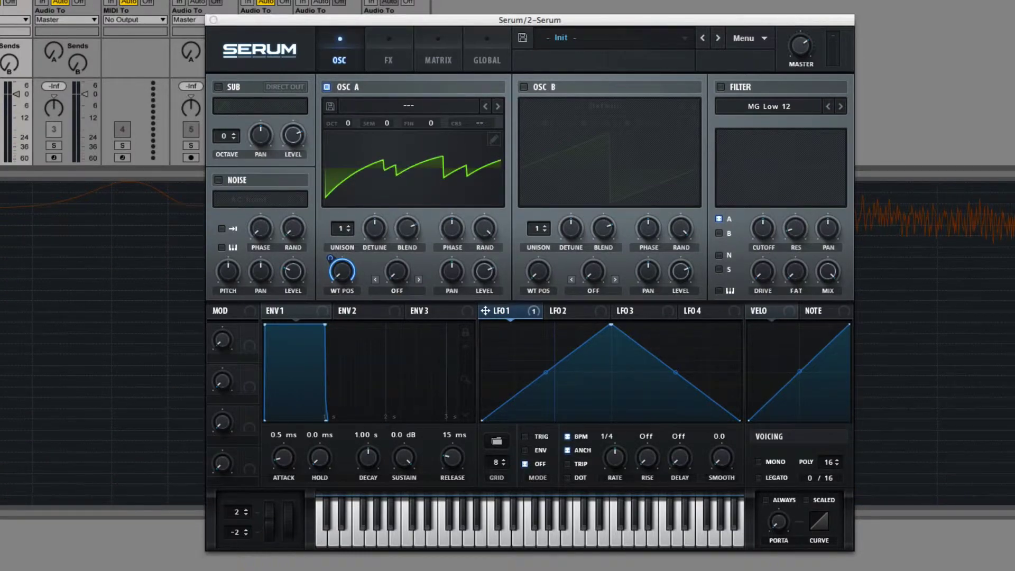
{"action": "left_click_drag", "start_coordinate": [432, 19], "coordinate": [457, 13]}
{"action": "left_click", "coordinate": [120, 147]}
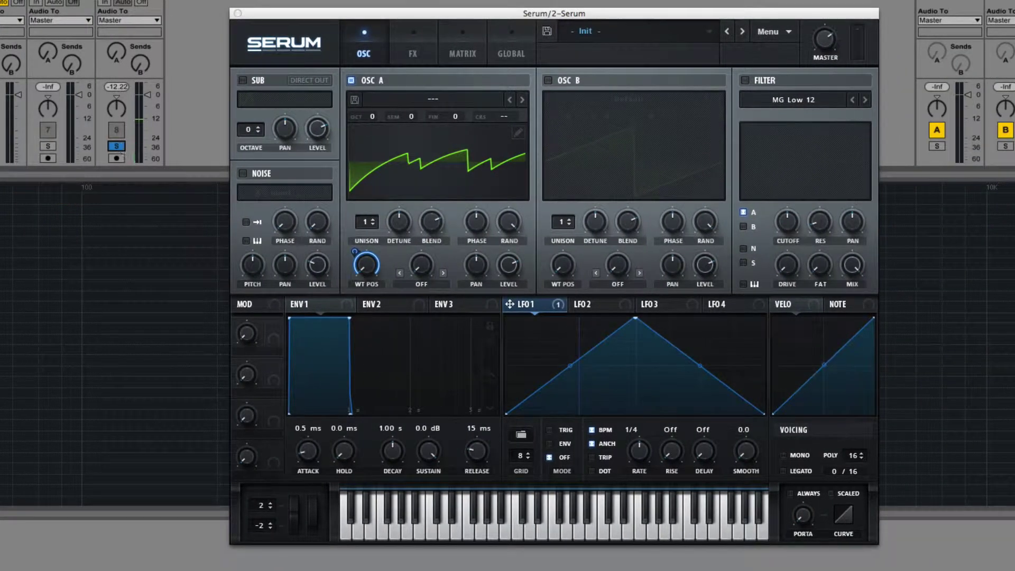
With playback running, load Massive Polysaw I into OSC A, set LFO 1 rate to 2 bar, and open its editor.
{"action": "key", "text": "space"}
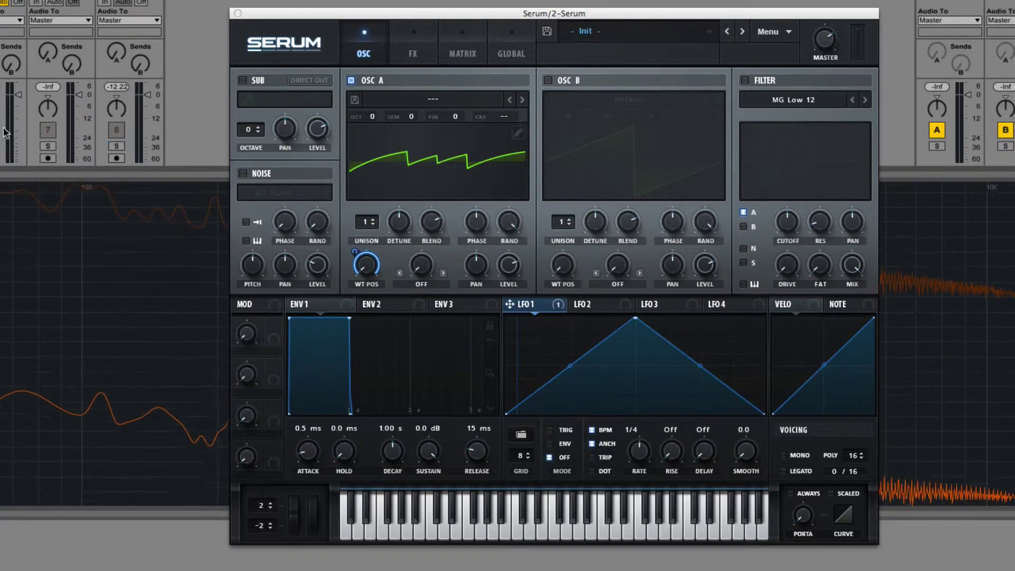
{"action": "left_click", "coordinate": [424, 99]}
{"action": "mouse_move", "coordinate": [416, 157]}
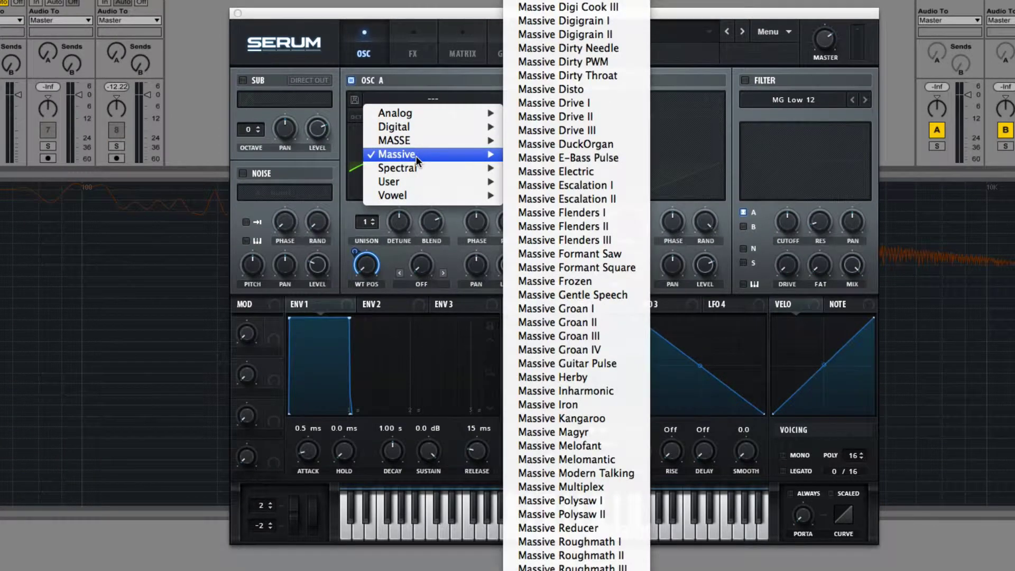
{"action": "left_click", "coordinate": [585, 502]}
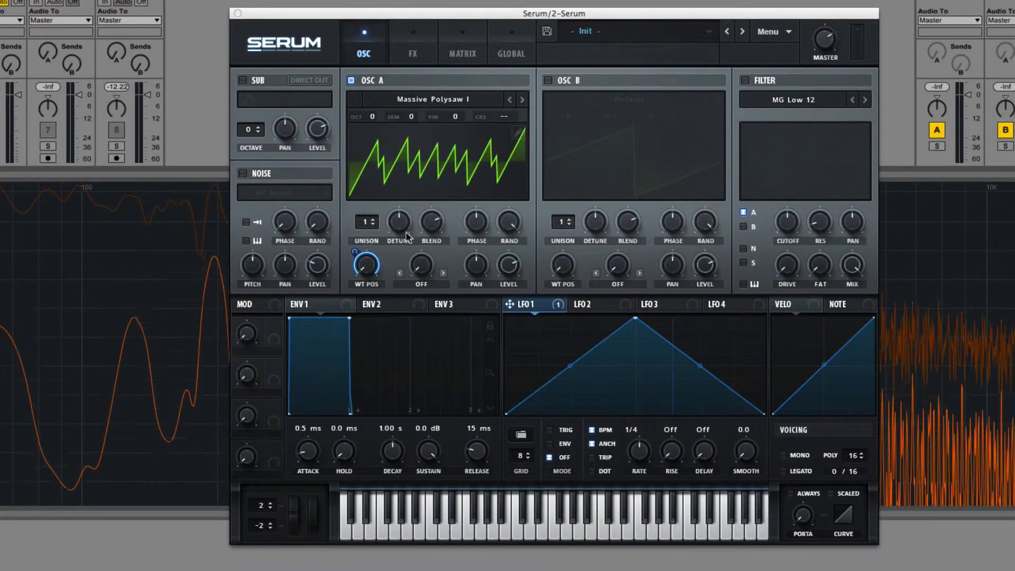
{"action": "left_click_drag", "start_coordinate": [639, 451], "coordinate": [635, 492]}
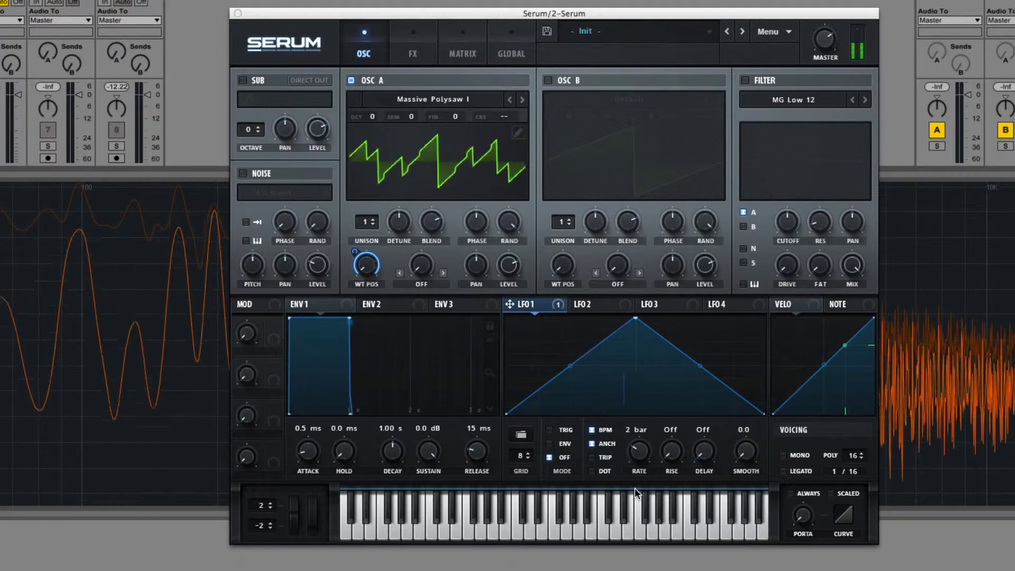
{"action": "left_click", "coordinate": [518, 133]}
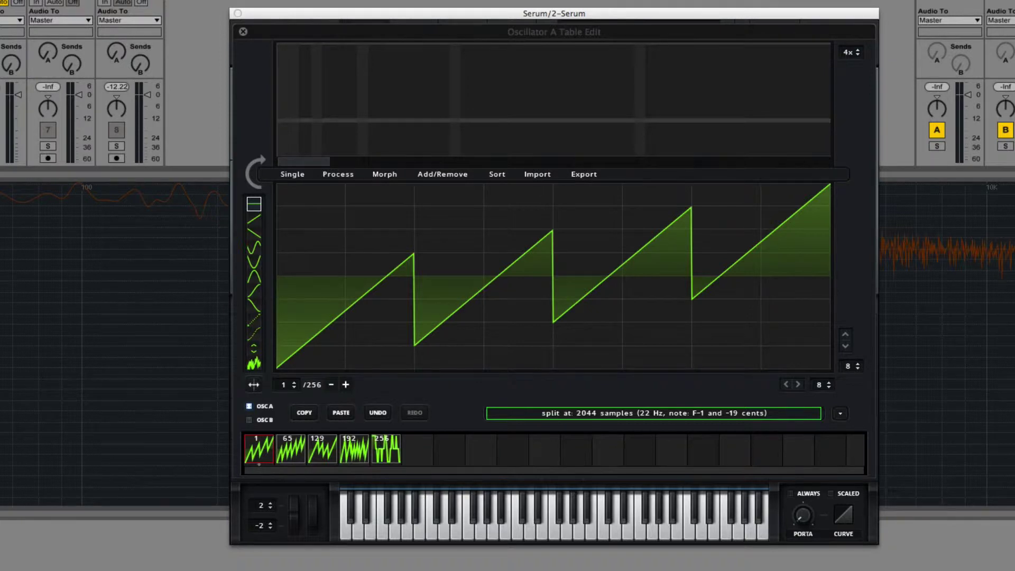
Drop an audio file onto the Table Edit display to import it as a 256-frame wavetable.
{"action": "mouse_move", "coordinate": [656, 334]}
{"action": "left_mouse_down"}
{"action": "mouse_move", "coordinate": [604, 313]}
{"action": "mouse_move", "coordinate": [669, 324]}
{"action": "left_mouse_up"}
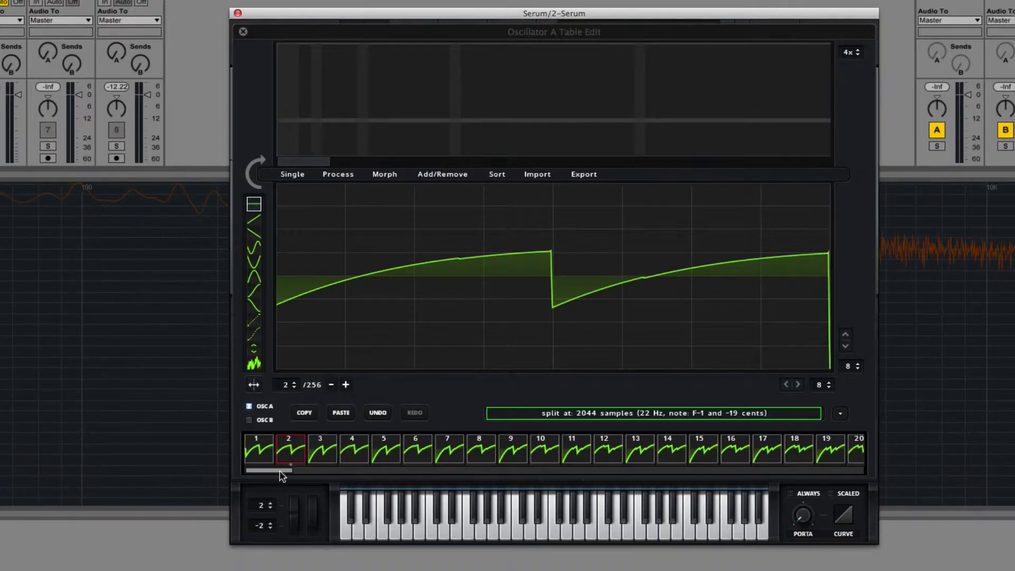
Remove frames from the beginning to the selection, then a multiselected range, leaving 81 frames.
{"action": "left_click_drag", "start_coordinate": [282, 476], "coordinate": [442, 472]}
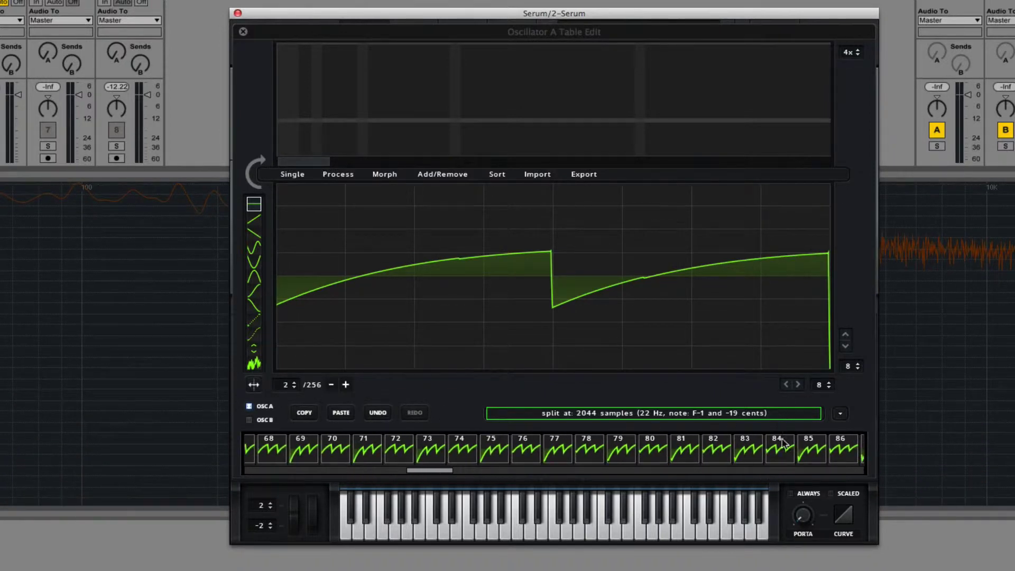
{"action": "left_click", "coordinate": [446, 175]}
{"action": "left_click", "coordinate": [471, 242]}
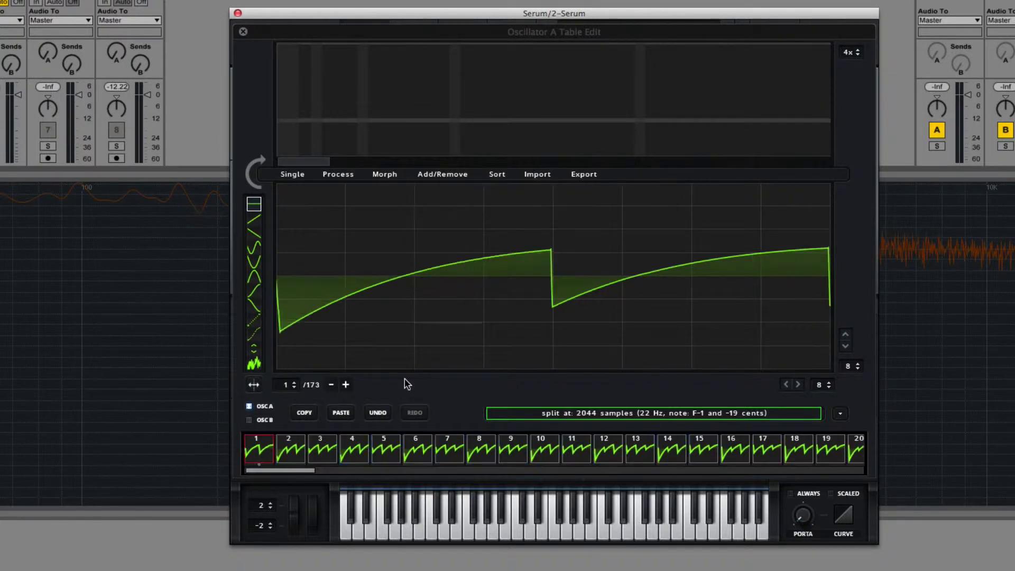
{"action": "left_click", "coordinate": [324, 454]}
{"action": "left_click_drag", "start_coordinate": [307, 471], "coordinate": [567, 484]}
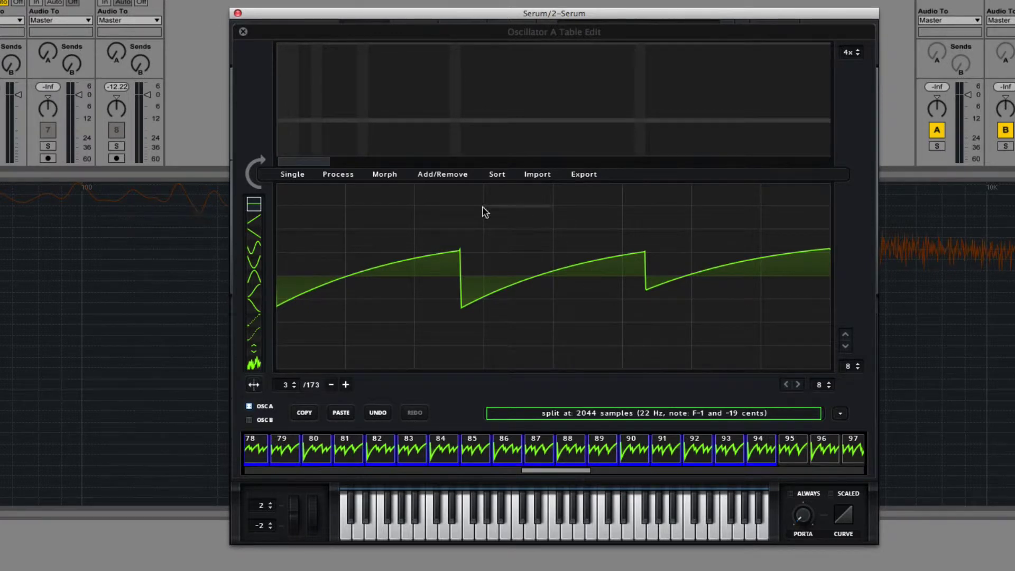
{"action": "left_click", "coordinate": [456, 178]}
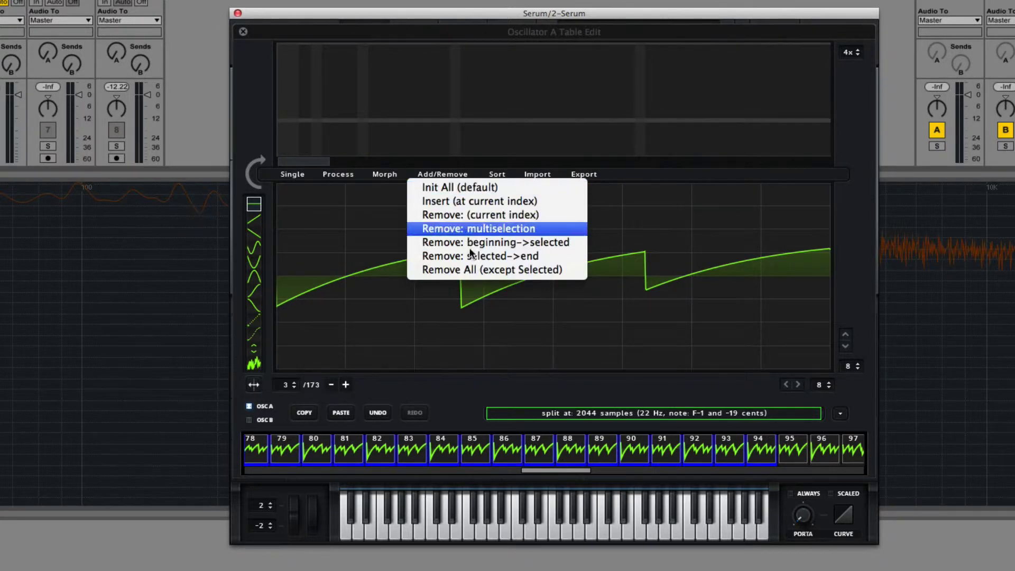
{"action": "left_click", "coordinate": [466, 229]}
Remove two more multiselected frame ranges, leaving 24 and then 5 keyframes.
{"action": "left_click", "coordinate": [335, 447]}
{"action": "left_click", "coordinate": [347, 450]}
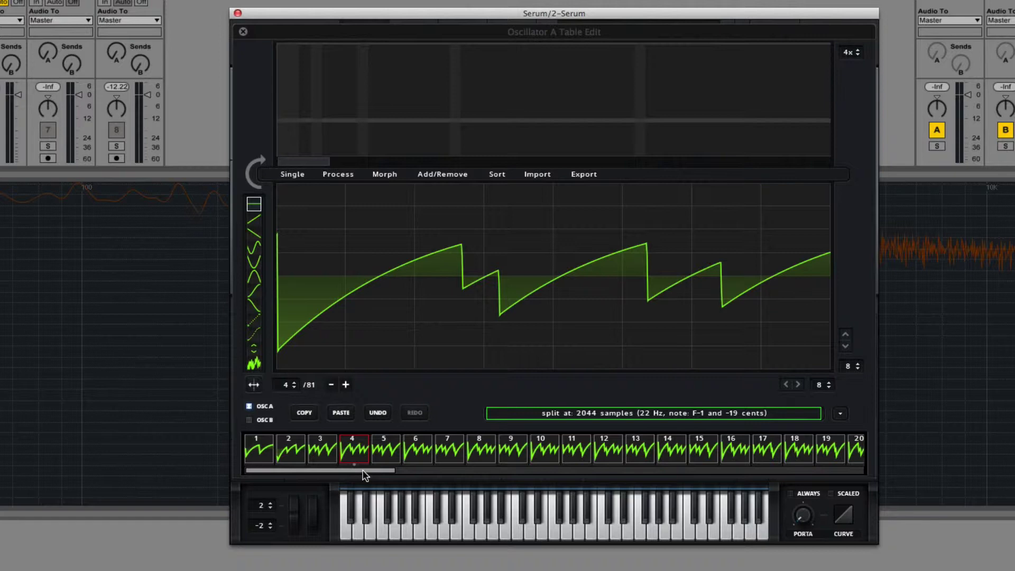
{"action": "left_click_drag", "start_coordinate": [363, 470], "coordinate": [721, 477]}
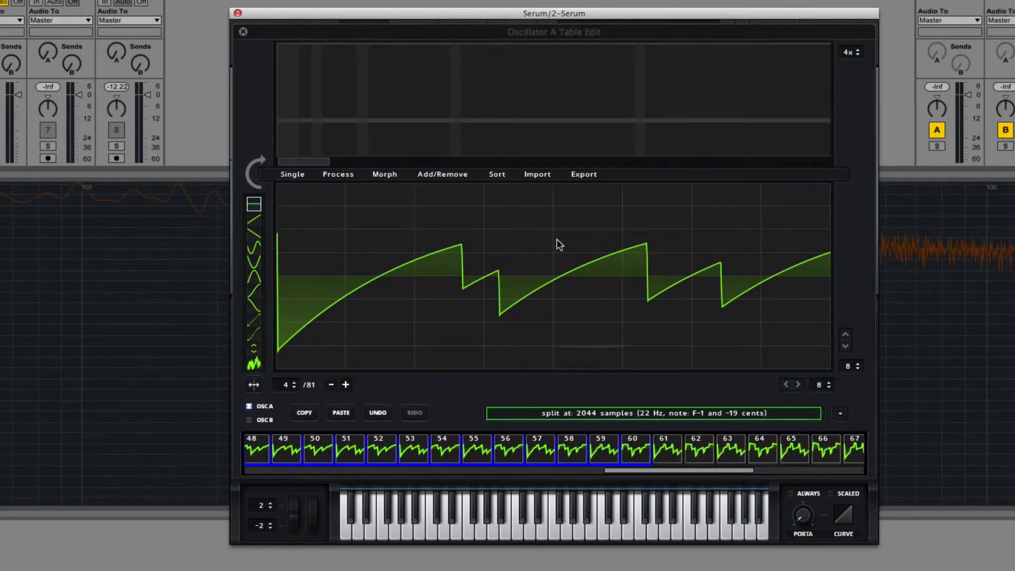
{"action": "left_click", "coordinate": [447, 179]}
{"action": "left_click", "coordinate": [453, 229]}
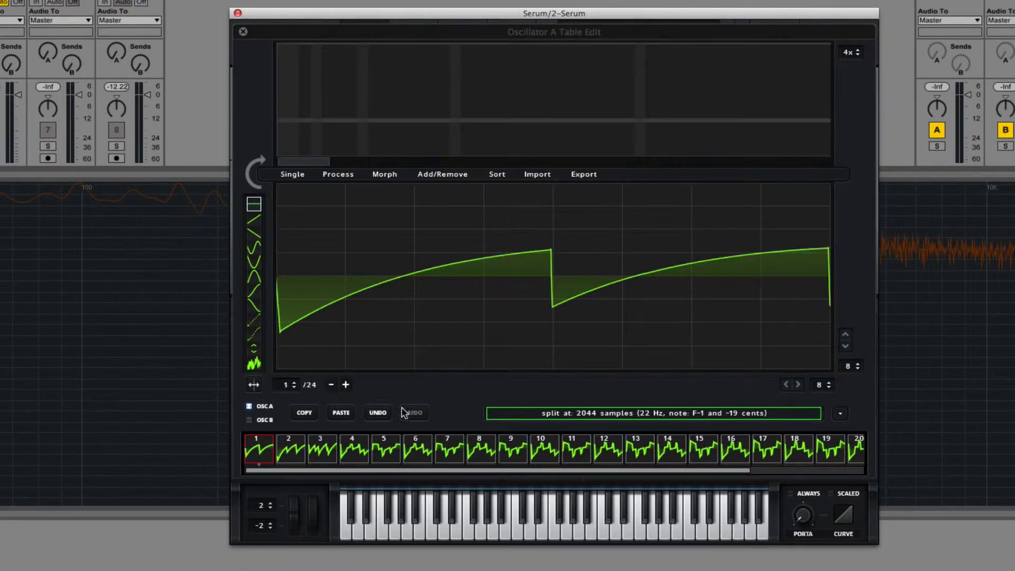
{"action": "left_click", "coordinate": [329, 456]}
{"action": "left_click", "coordinate": [360, 454]}
{"action": "left_click", "coordinate": [394, 454]}
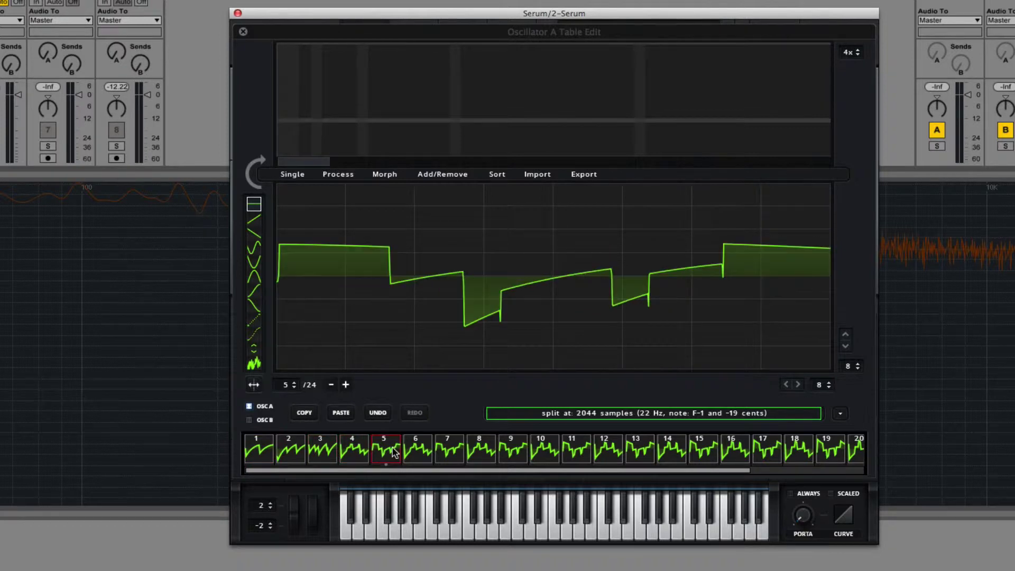
{"action": "left_click_drag", "start_coordinate": [432, 472], "coordinate": [831, 471]}
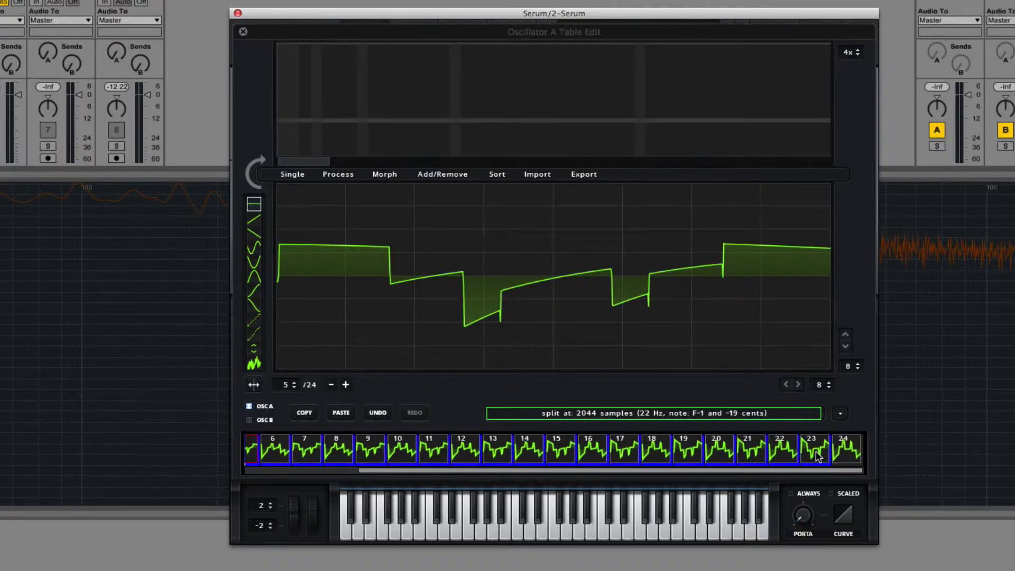
{"action": "left_click", "coordinate": [455, 179]}
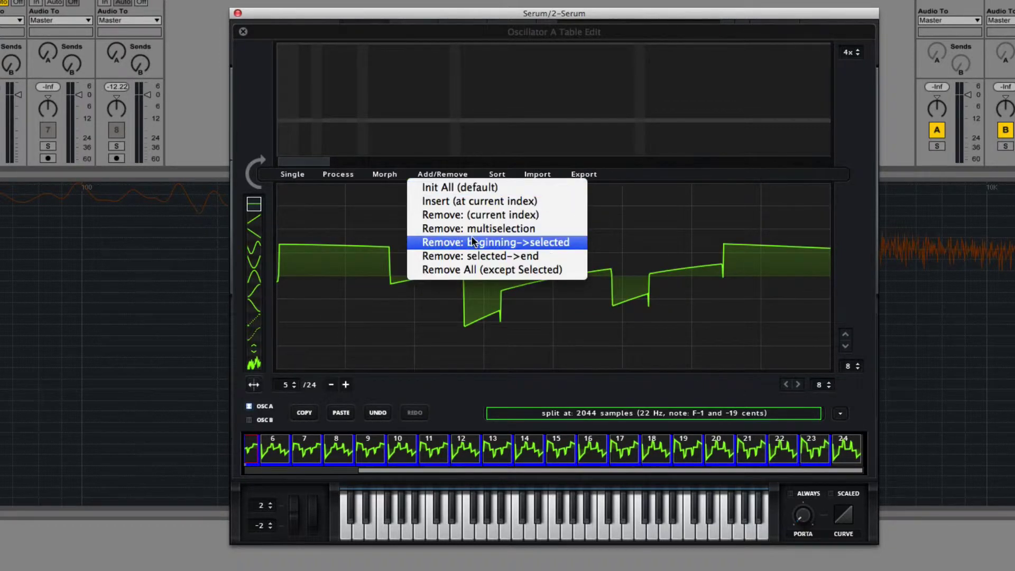
{"action": "left_click", "coordinate": [472, 230]}
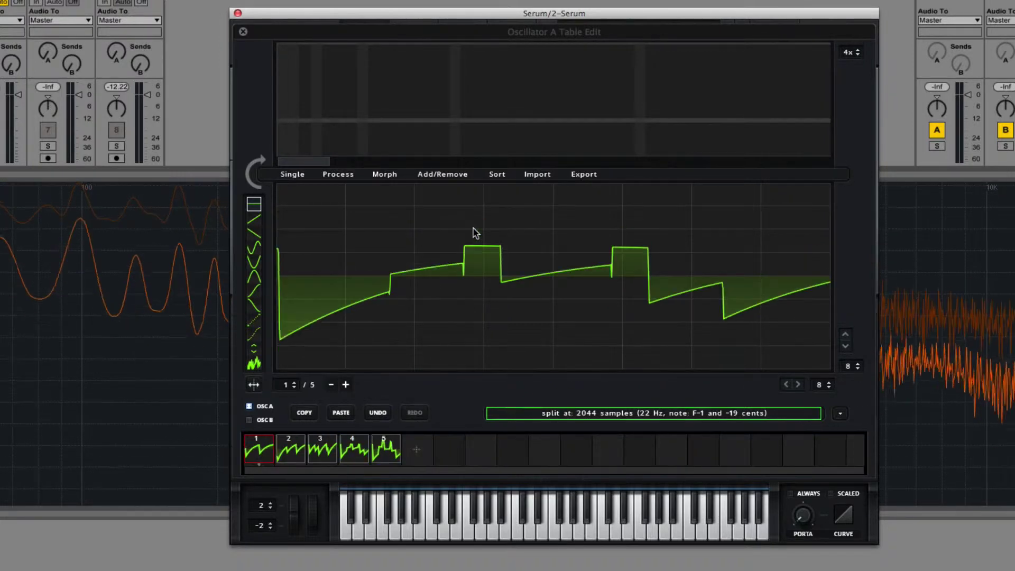
Crossfade-morph the 5 keyframes back to 256 frames, then drop the audio file on the display again.
{"action": "left_click", "coordinate": [391, 176]}
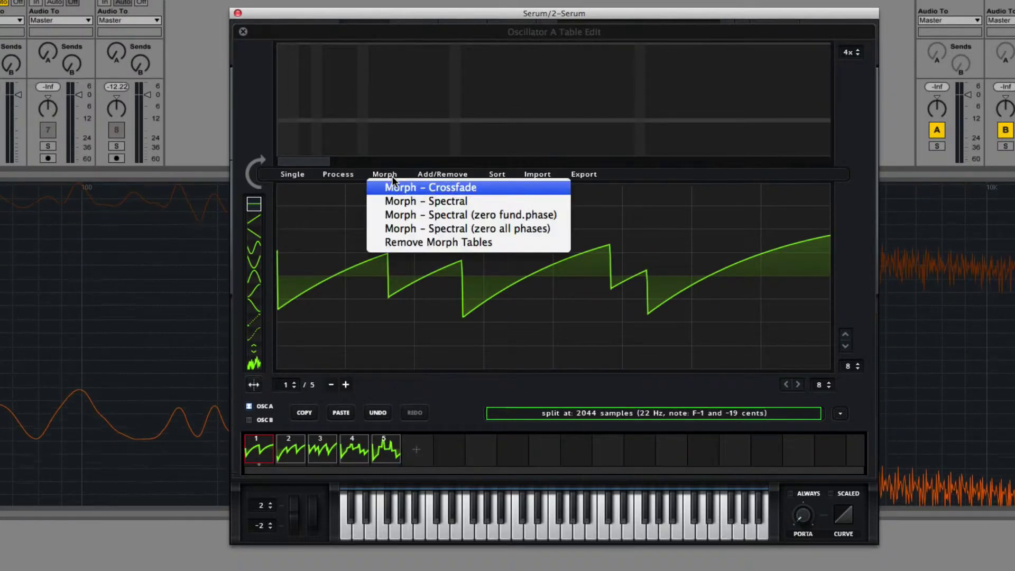
{"action": "left_click", "coordinate": [395, 189]}
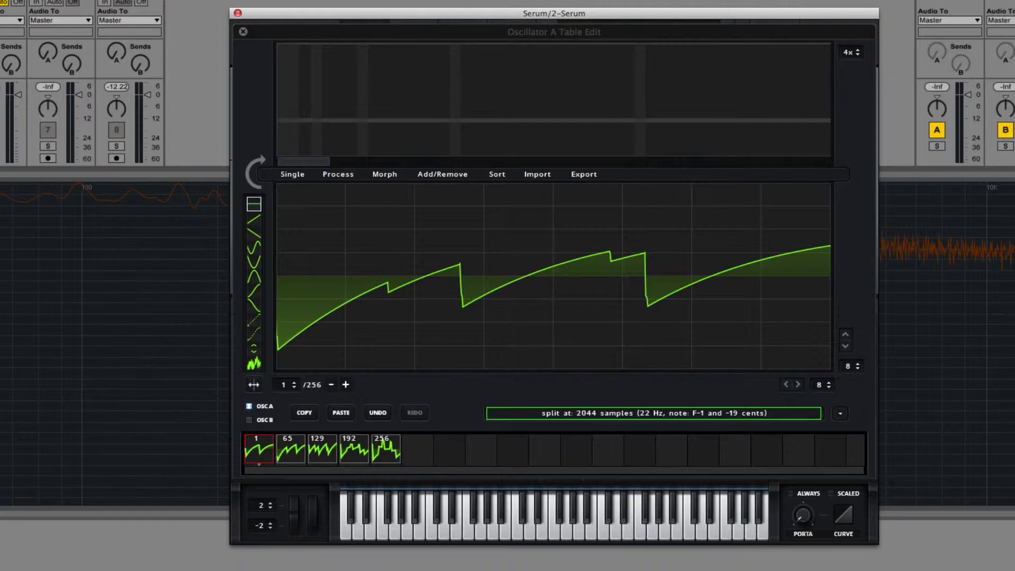
{"action": "left_click_drag", "start_coordinate": [737, 249], "coordinate": [739, 241]}
Remove multiselected frame ranges, including frames 3–31, leaving 213 and then 184 frames.
{"action": "left_click", "coordinate": [295, 448]}
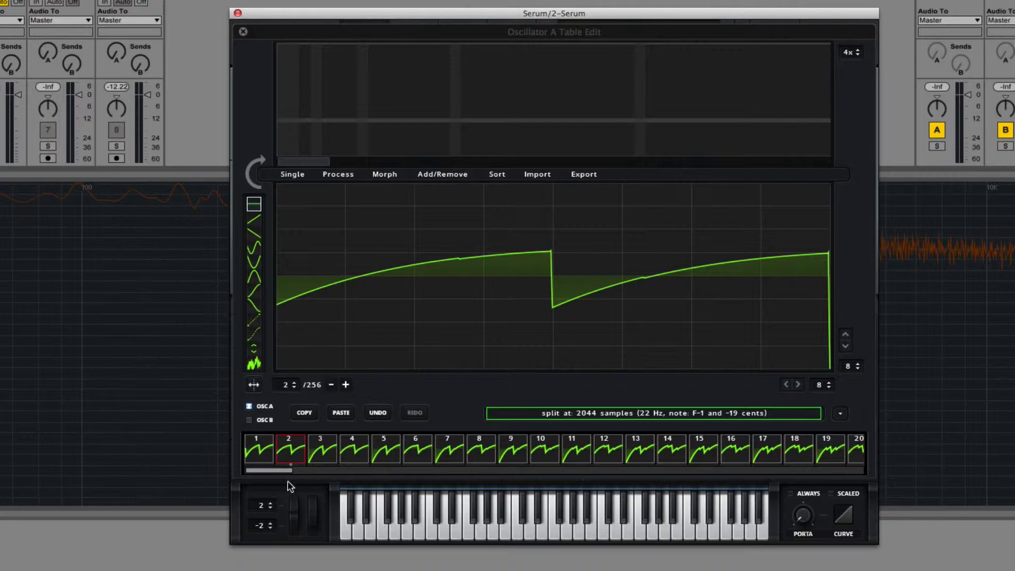
{"action": "left_click_drag", "start_coordinate": [286, 473], "coordinate": [376, 479]}
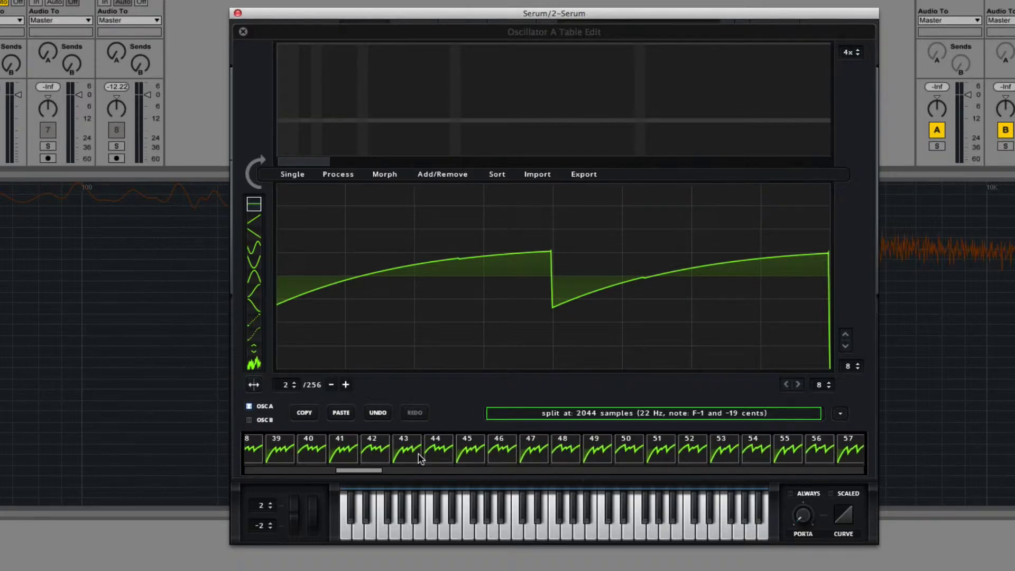
{"action": "left_click", "coordinate": [440, 174]}
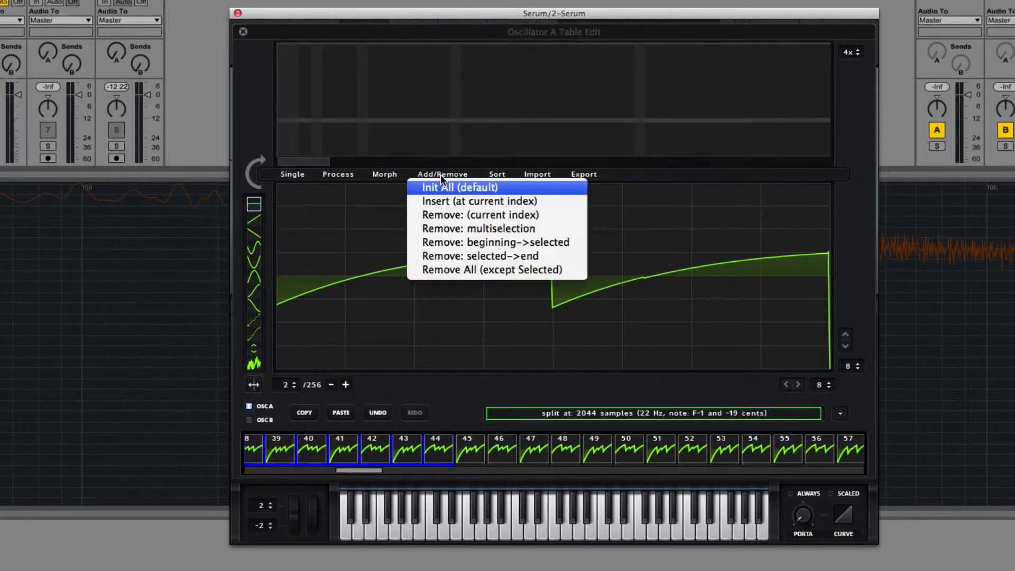
{"action": "left_click", "coordinate": [462, 227]}
{"action": "left_click", "coordinate": [334, 454]}
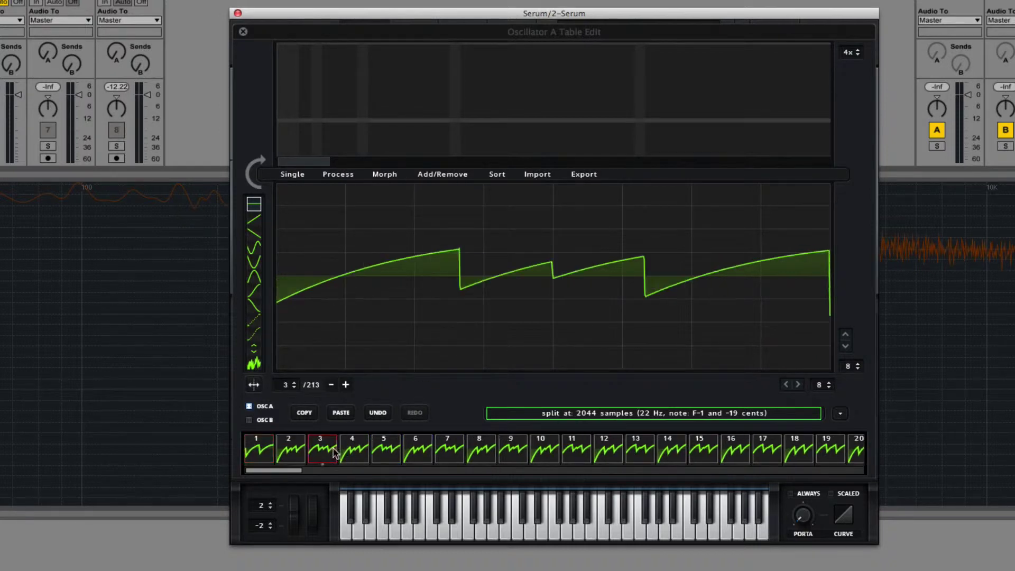
{"action": "left_click_drag", "start_coordinate": [294, 466], "coordinate": [334, 469]}
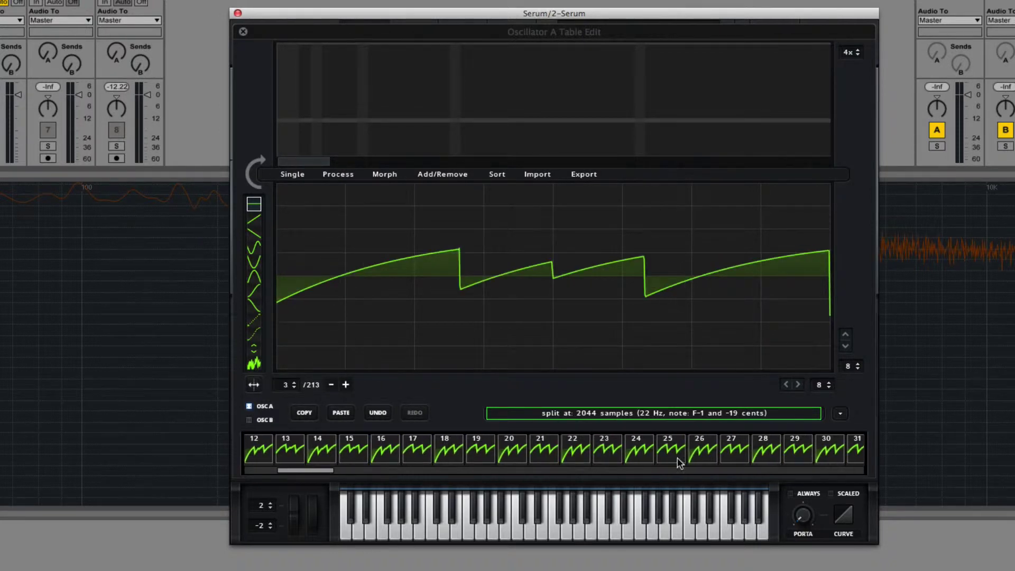
{"action": "left_click", "coordinate": [853, 456], "text": "shift"}
{"action": "left_click", "coordinate": [449, 176]}
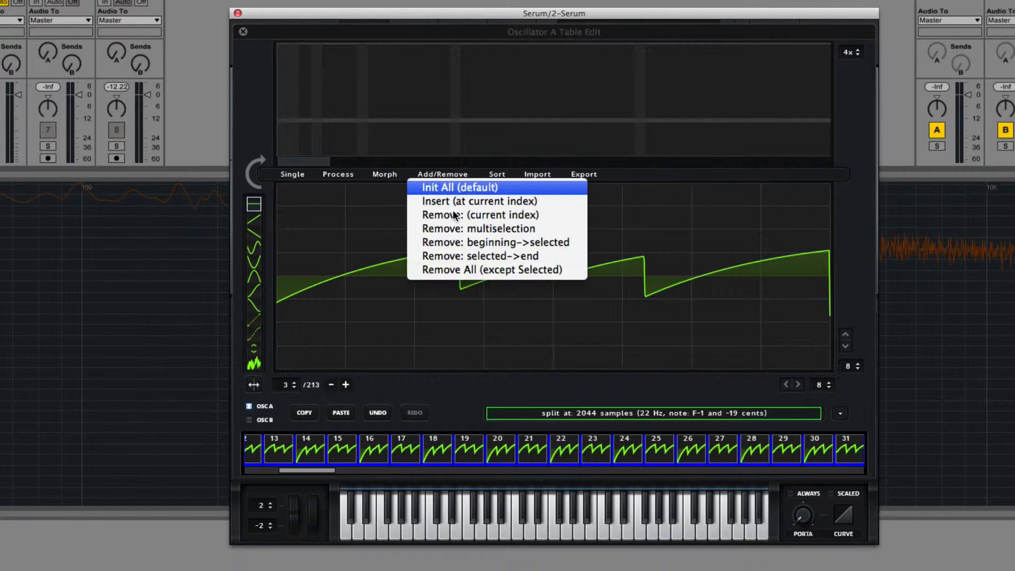
{"action": "left_click", "coordinate": [461, 229]}
Remove further ranges starting at frames 4, 5 and 6, leaving 146 and then 70 frames.
{"action": "left_click", "coordinate": [353, 450]}
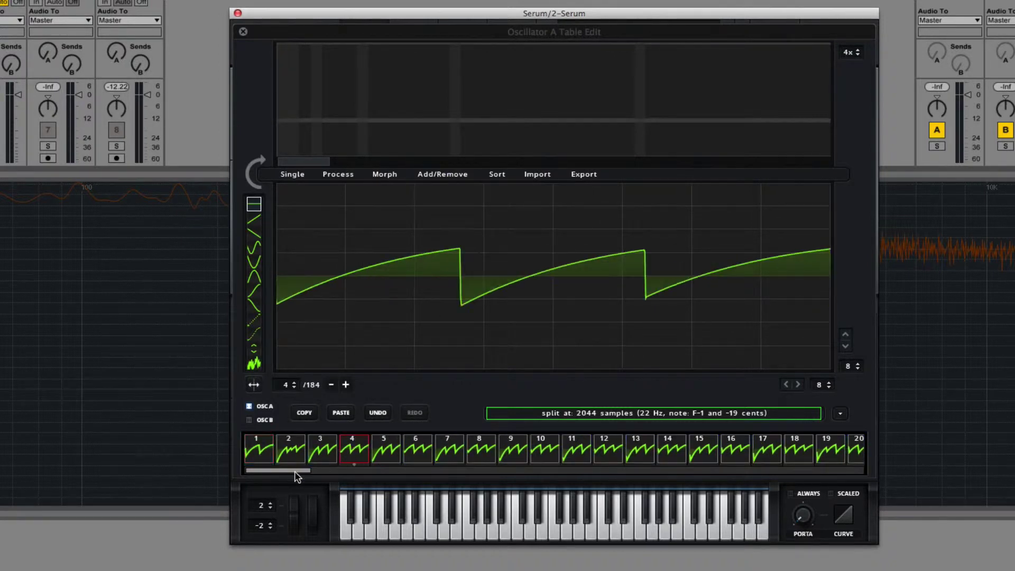
{"action": "left_click_drag", "start_coordinate": [297, 472], "coordinate": [359, 475]}
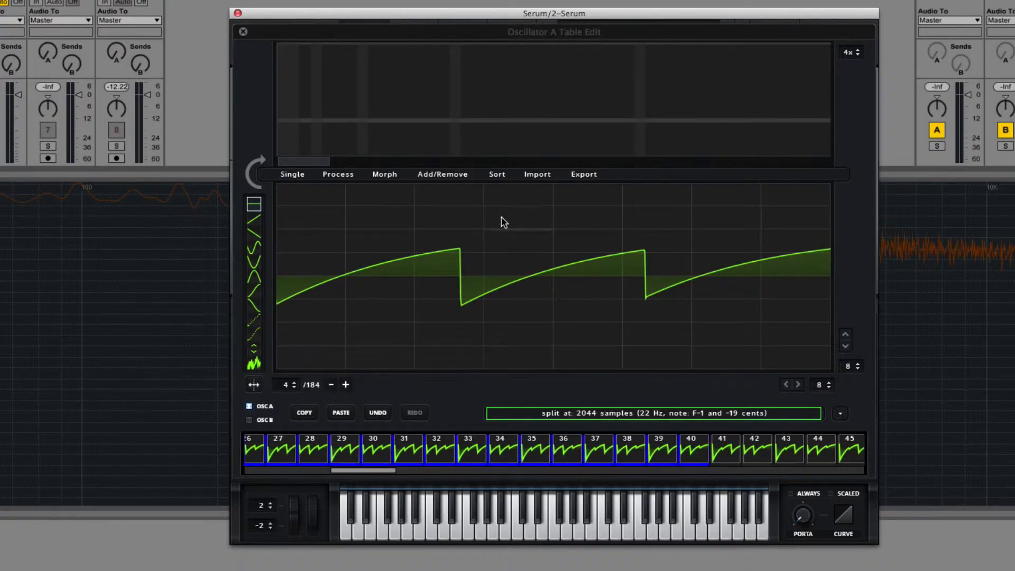
{"action": "left_click", "coordinate": [442, 176]}
{"action": "left_click", "coordinate": [451, 228]}
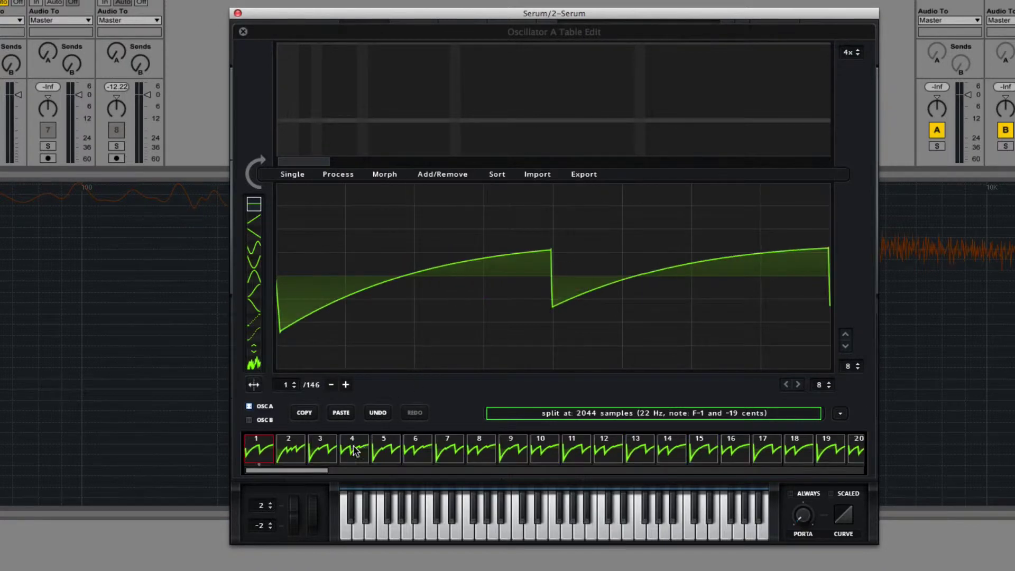
{"action": "left_click", "coordinate": [381, 455]}
{"action": "left_click_drag", "start_coordinate": [319, 474], "coordinate": [410, 473]}
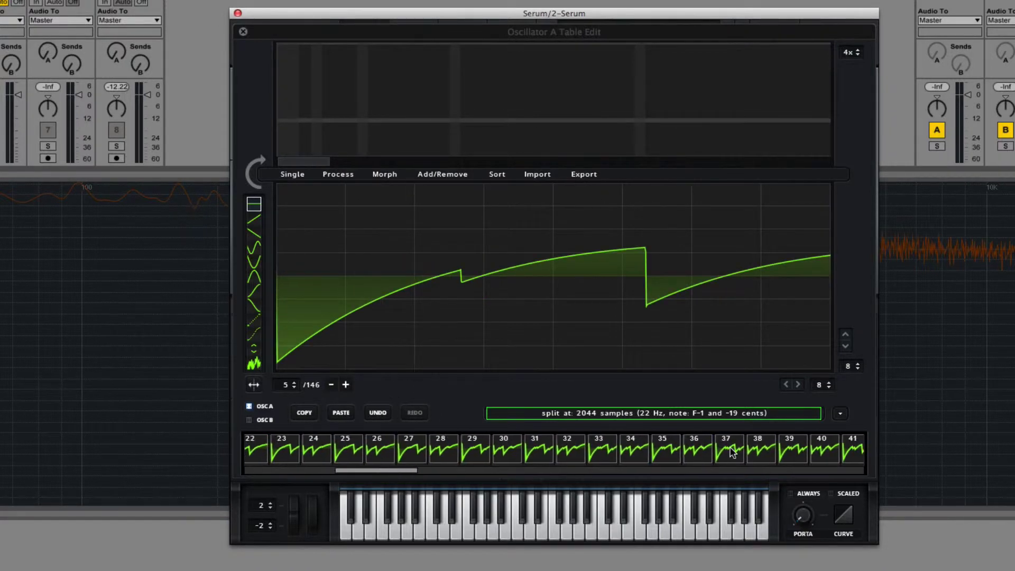
{"action": "left_click", "coordinate": [440, 178]}
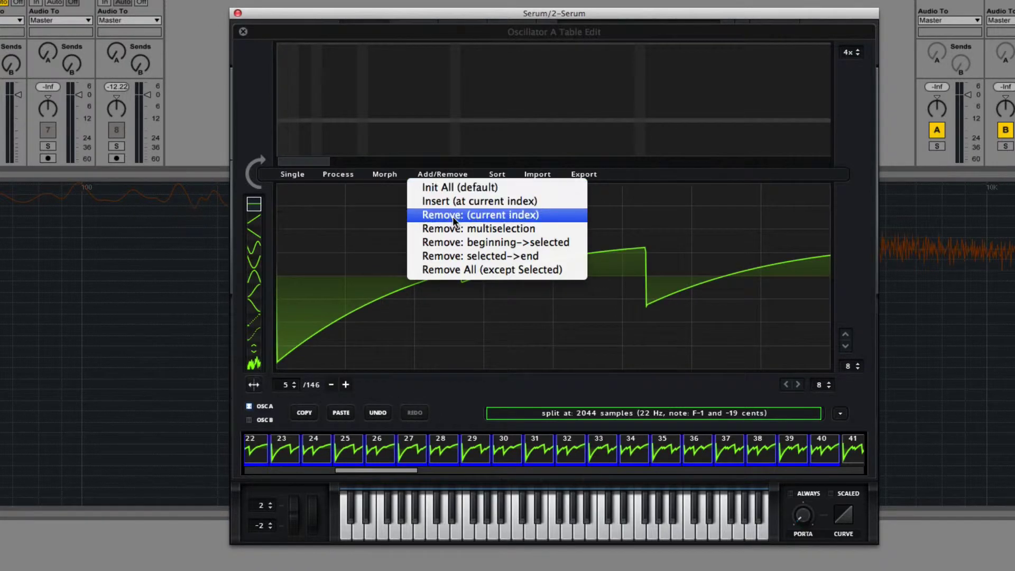
{"action": "left_click", "coordinate": [446, 227]}
{"action": "left_click", "coordinate": [383, 453]}
{"action": "left_click", "coordinate": [422, 456]}
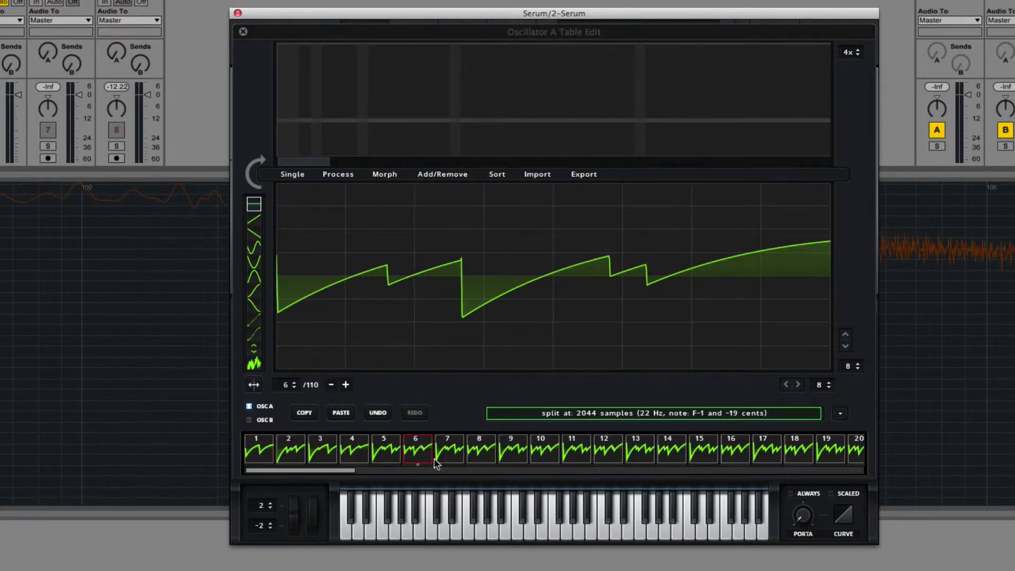
{"action": "left_click_drag", "start_coordinate": [338, 475], "coordinate": [524, 474]}
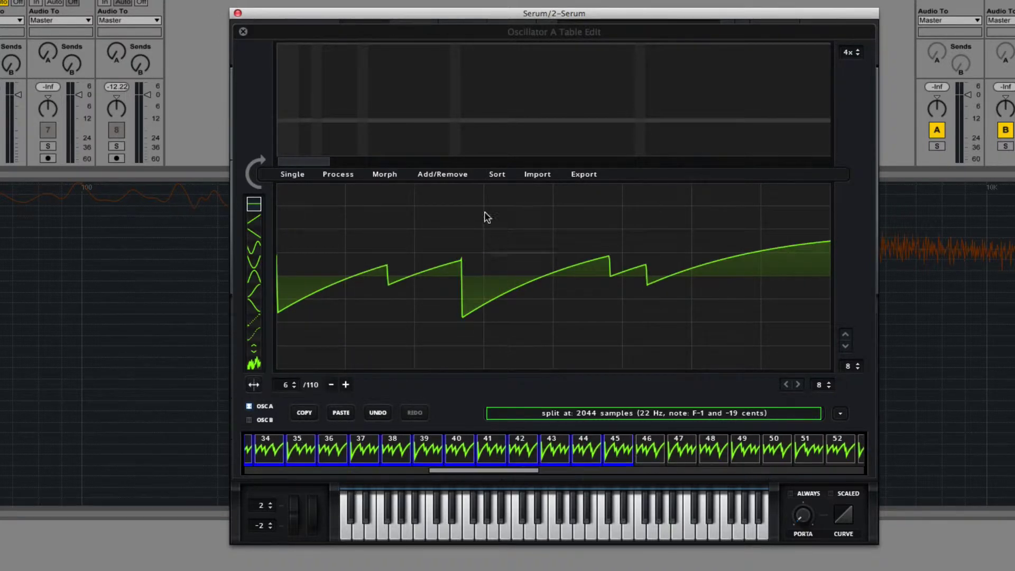
{"action": "left_click", "coordinate": [441, 176]}
{"action": "left_click", "coordinate": [449, 224]}
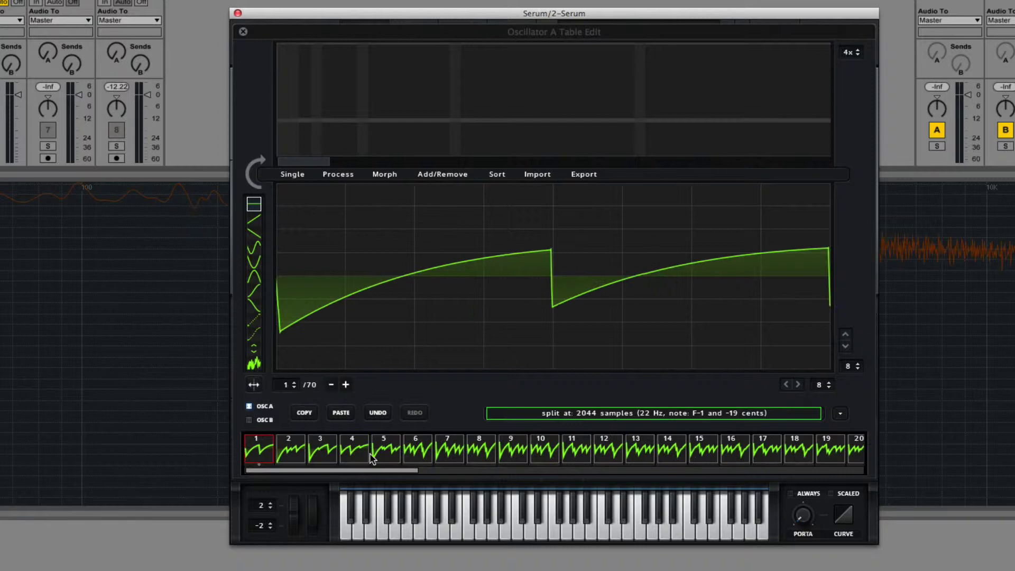
Keep removing multiselected ranges, including frames 8–12, leaving 39, 21, then 16 frames.
{"action": "left_click", "coordinate": [418, 453]}
{"action": "left_click_drag", "start_coordinate": [408, 472], "coordinate": [624, 473]}
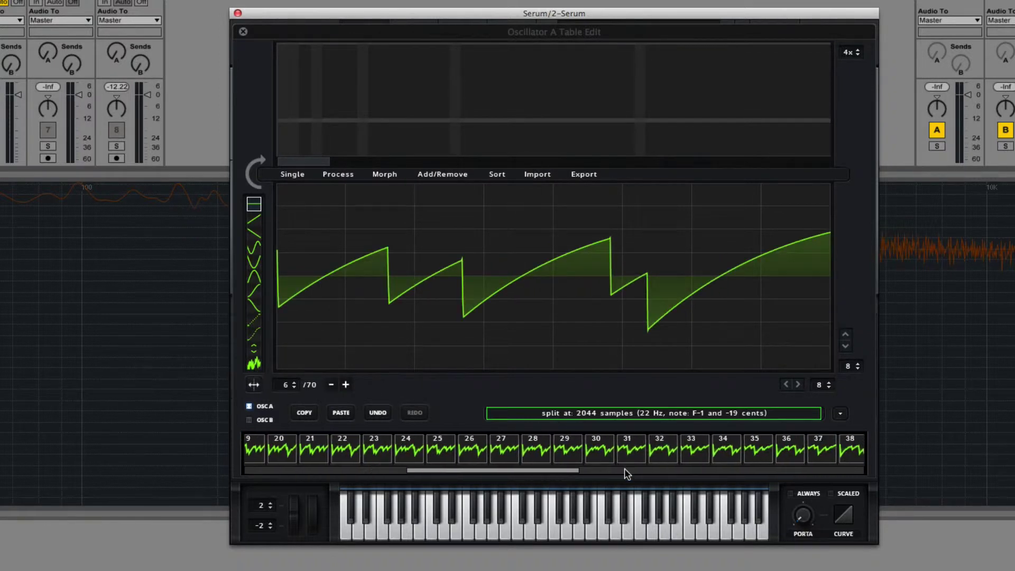
{"action": "left_click", "coordinate": [443, 177]}
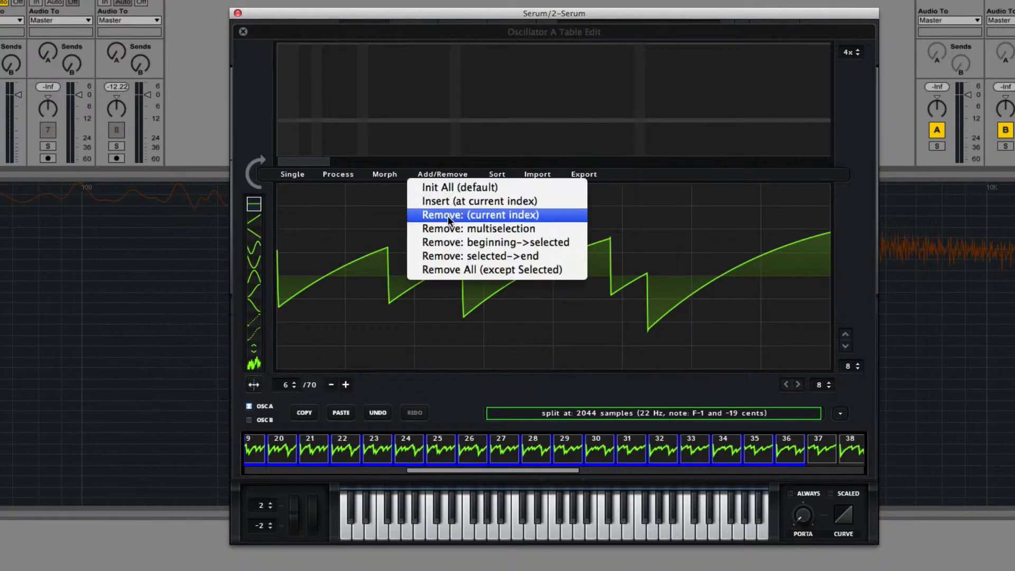
{"action": "left_click", "coordinate": [449, 227]}
{"action": "left_click", "coordinate": [417, 453]}
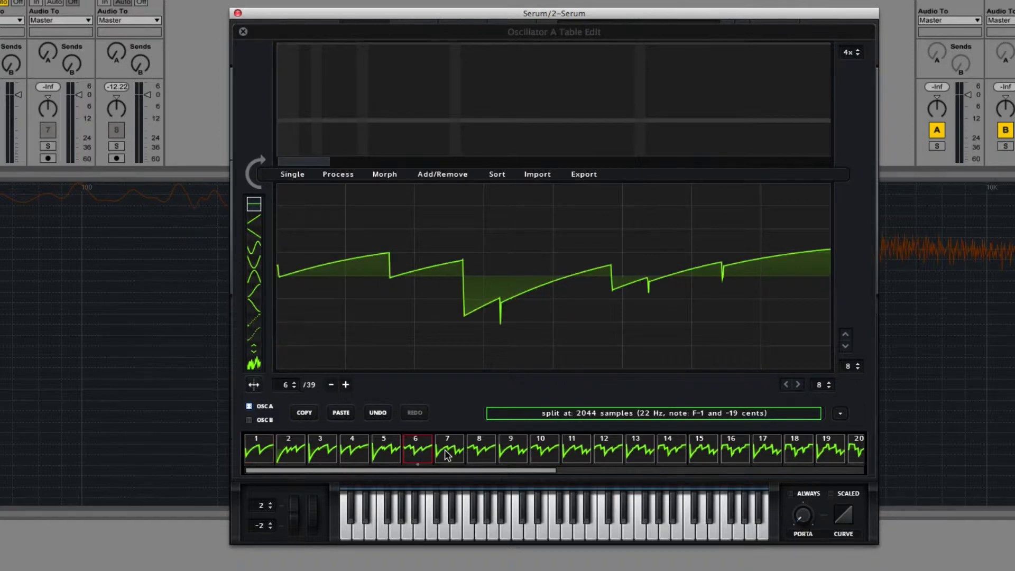
{"action": "left_click_drag", "start_coordinate": [447, 455], "coordinate": [629, 489]}
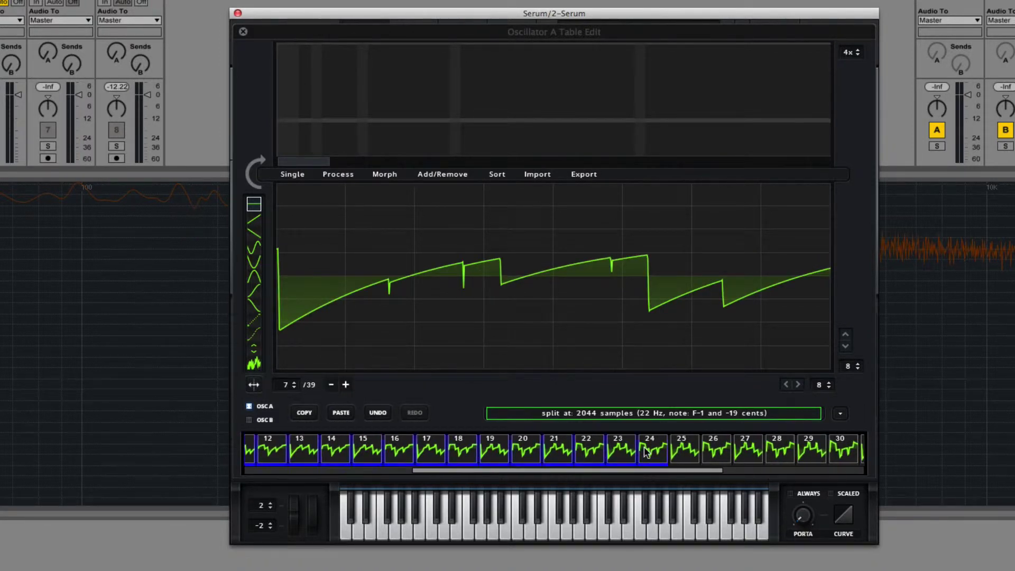
{"action": "left_click", "coordinate": [433, 174]}
{"action": "left_click", "coordinate": [436, 220]}
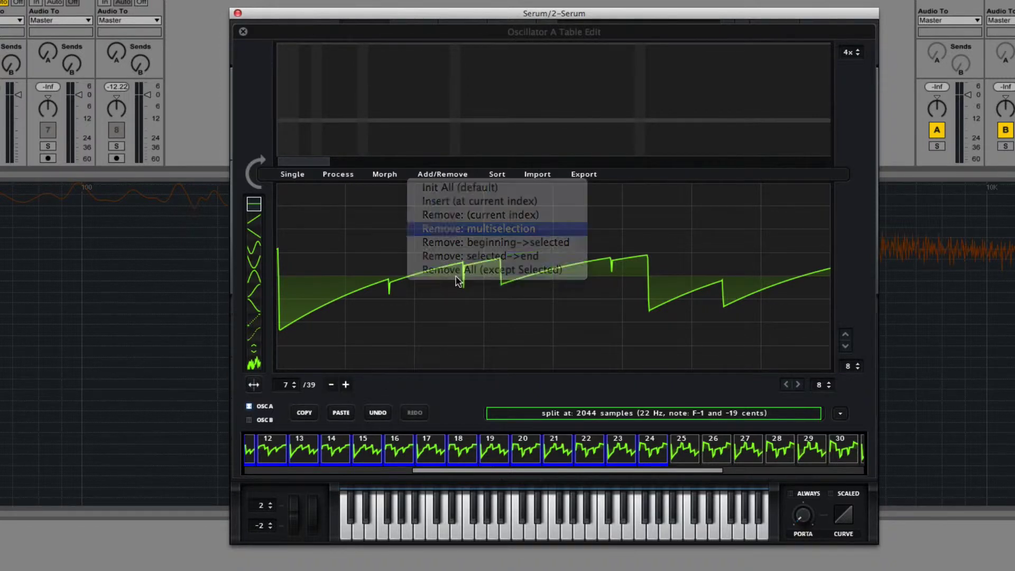
{"action": "left_click_drag", "start_coordinate": [448, 456], "coordinate": [487, 467]}
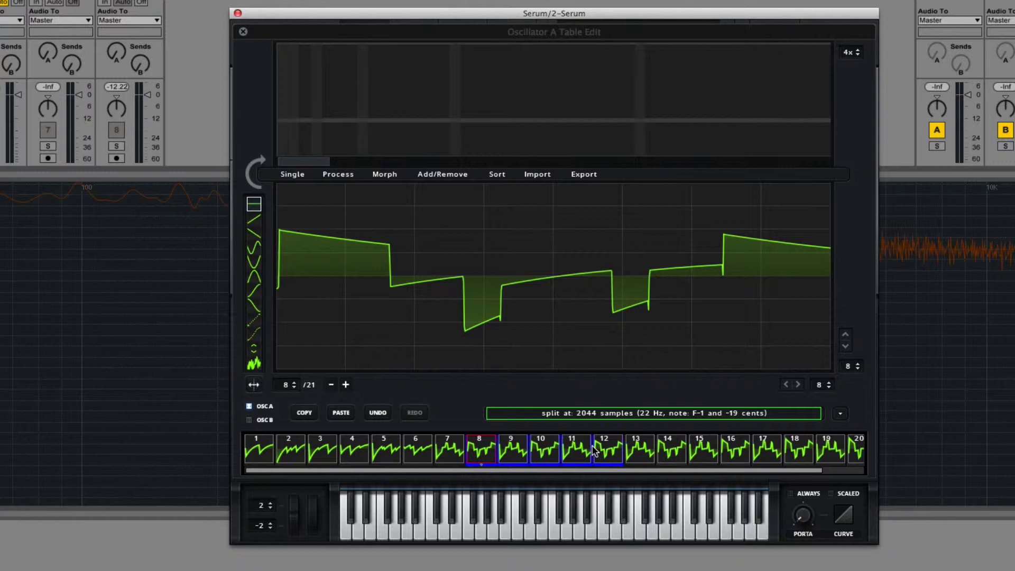
{"action": "left_click", "coordinate": [447, 179]}
{"action": "left_click", "coordinate": [460, 226]}
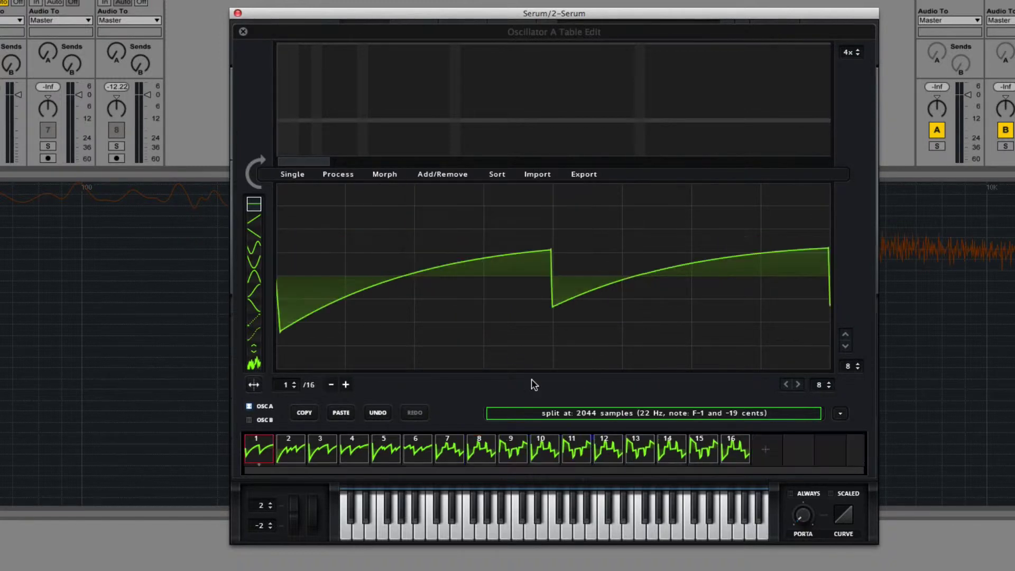
Remove frames 10–15 to leave 10 keyframes and crossfade-morph them into 256 frames.
{"action": "left_click", "coordinate": [550, 450]}
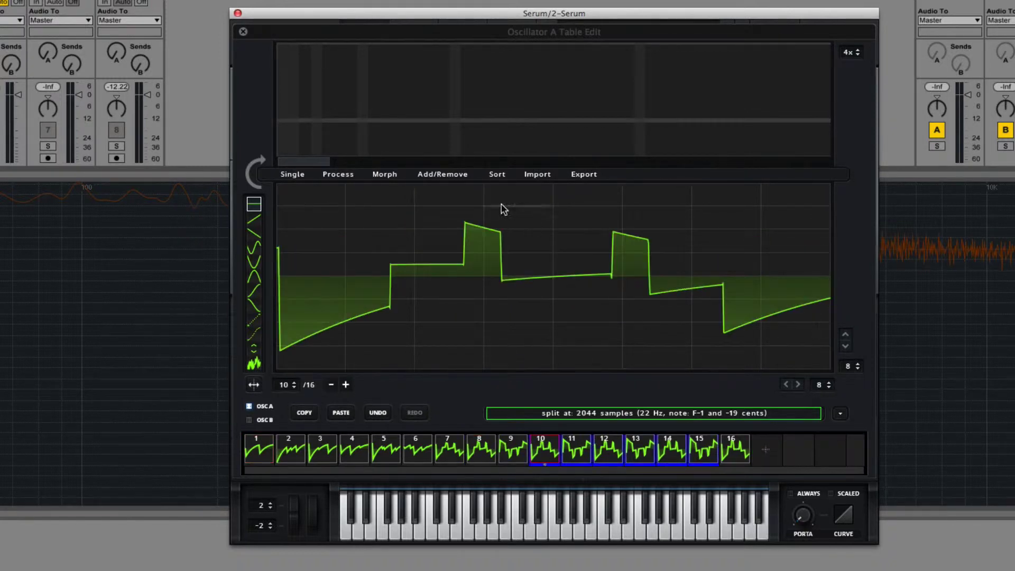
{"action": "left_click", "coordinate": [447, 175]}
{"action": "left_click", "coordinate": [465, 229]}
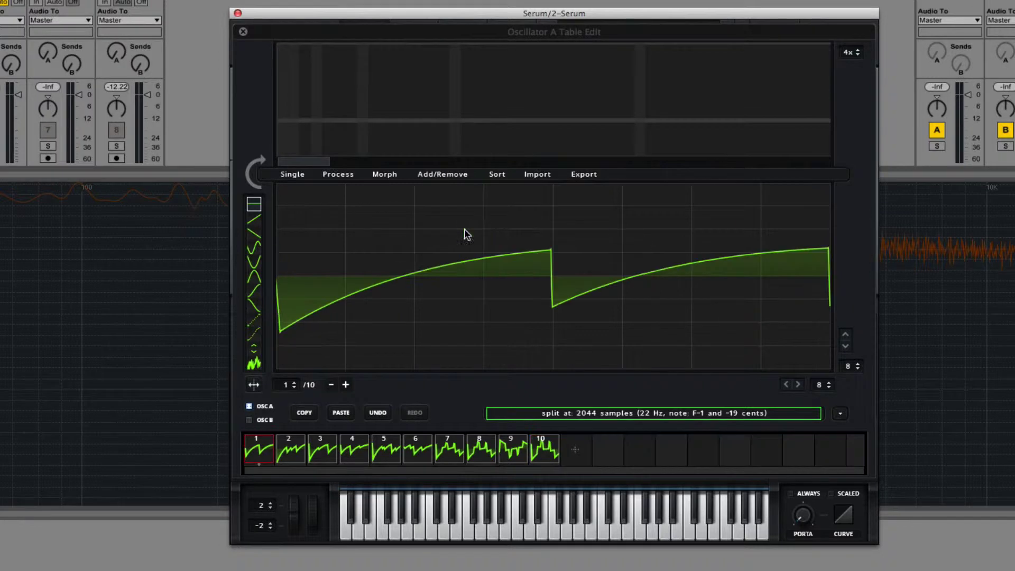
{"action": "left_click", "coordinate": [400, 175]}
{"action": "left_click", "coordinate": [398, 188]}
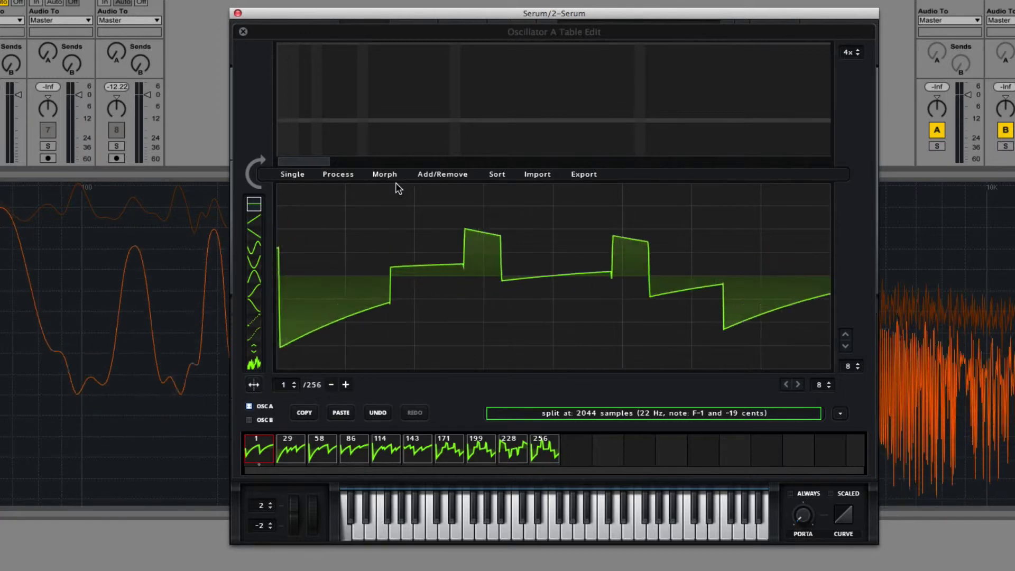
Select keyframes 171, 199 and 228 and delete them with Remove: multiselection.
{"action": "left_click", "coordinate": [473, 458]}
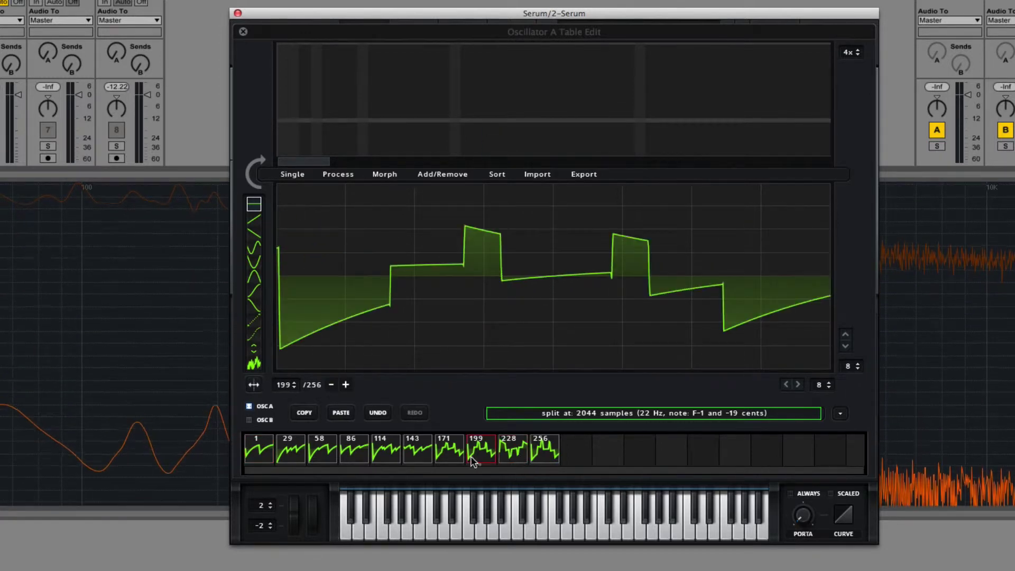
{"action": "key", "text": "Left"}
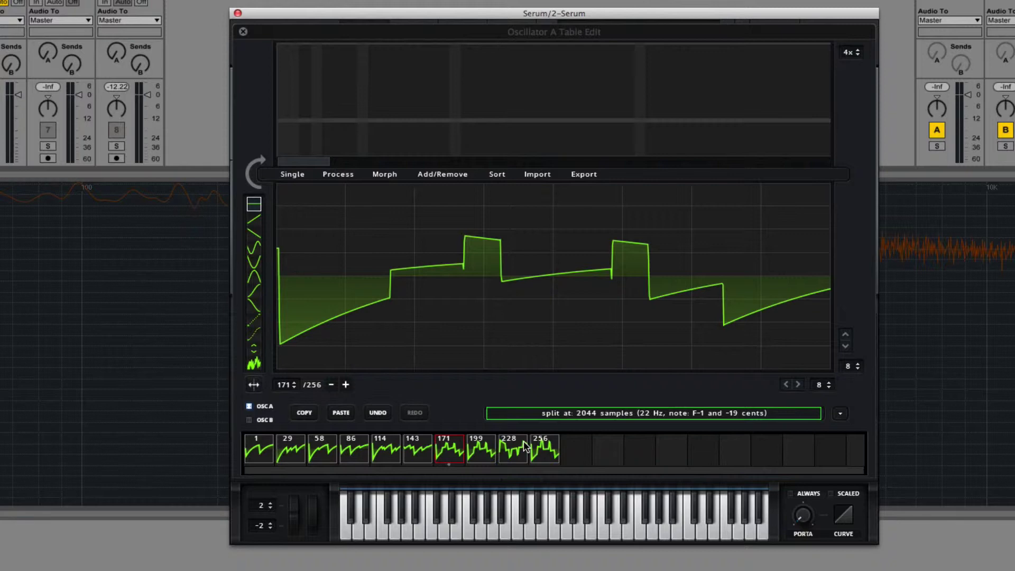
{"action": "left_click", "coordinate": [427, 176]}
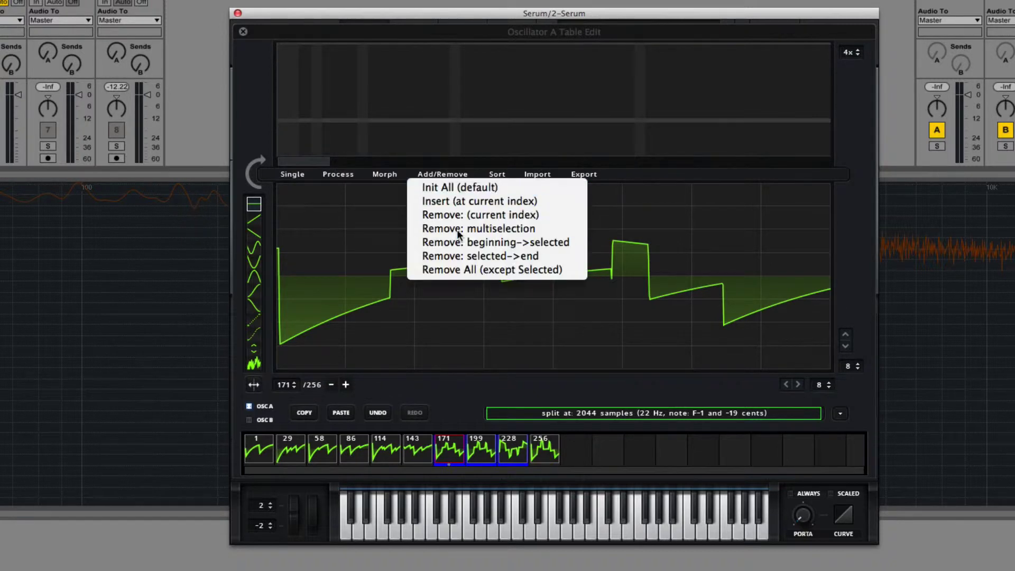
{"action": "left_click", "coordinate": [457, 230]}
{"action": "left_click", "coordinate": [429, 454]}
Step through the remaining keyframes 171 and 129, then return to frame 1.
{"action": "left_click", "coordinate": [386, 454]}
{"action": "left_click", "coordinate": [355, 455]}
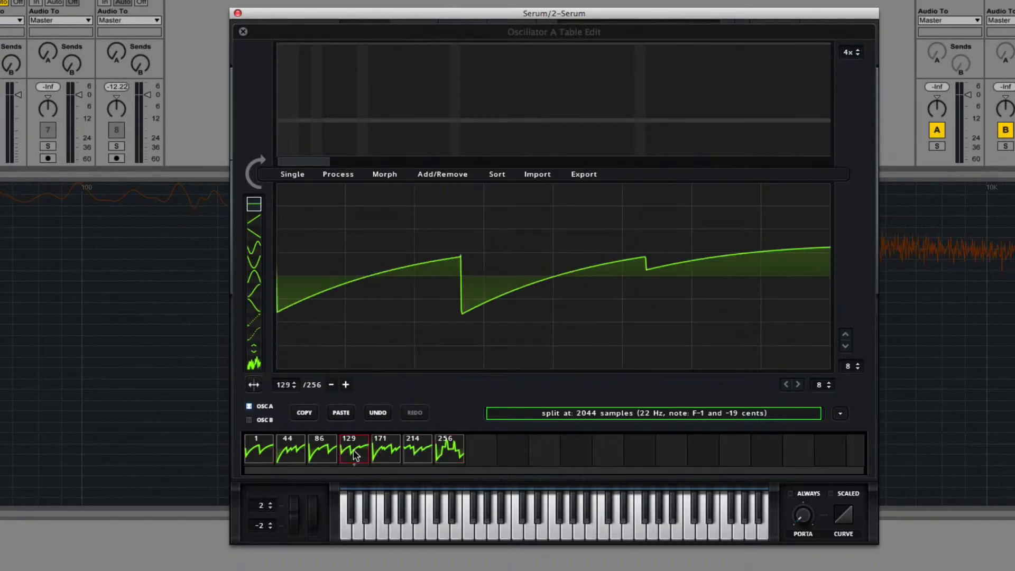
{"action": "left_click", "coordinate": [269, 454]}
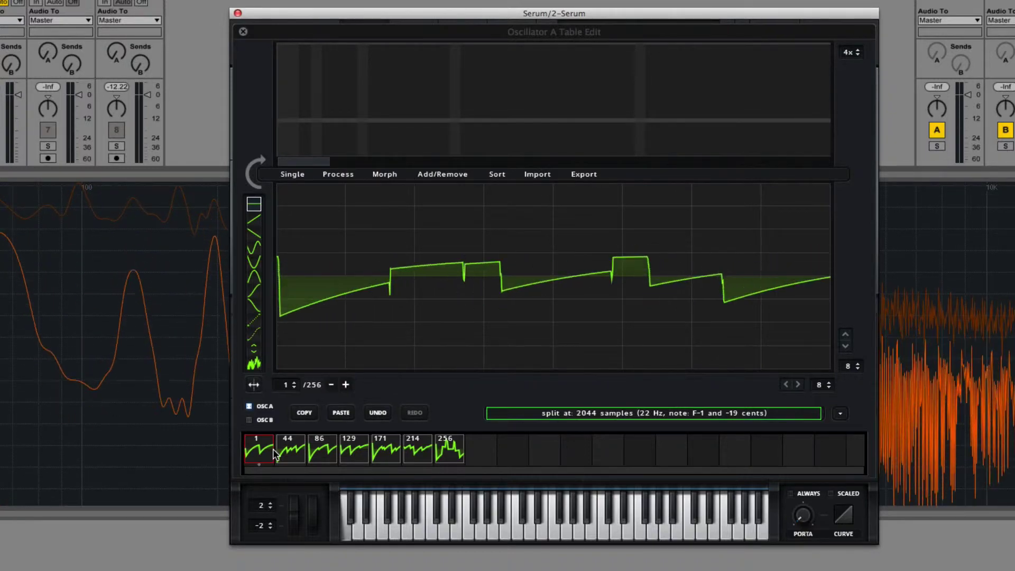
Close the table editor, load Massive > Massive Polysaw I into oscillator A, and play a note.
{"action": "left_click", "coordinate": [243, 33]}
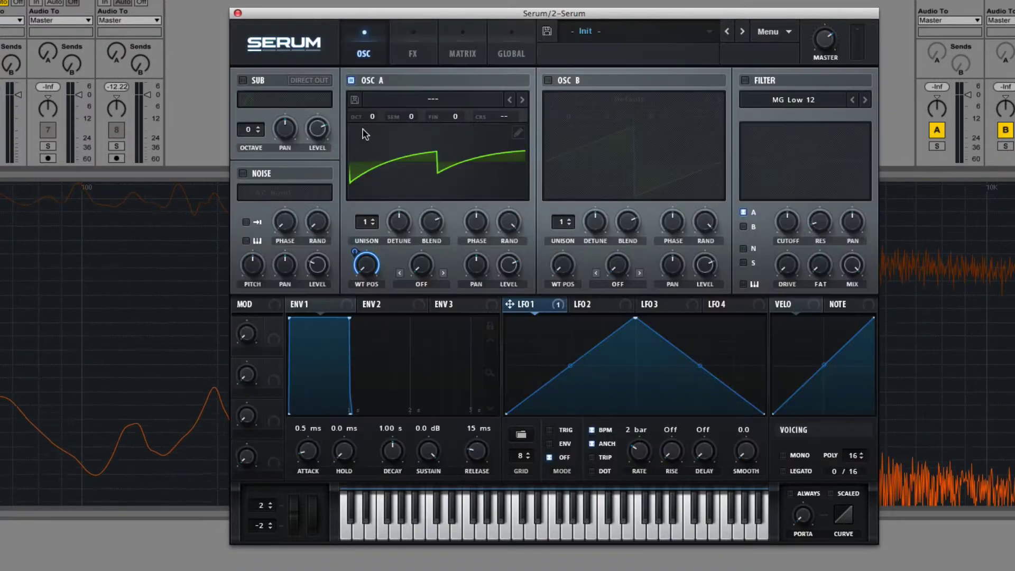
{"action": "left_click", "coordinate": [418, 99]}
{"action": "mouse_move", "coordinate": [418, 157]}
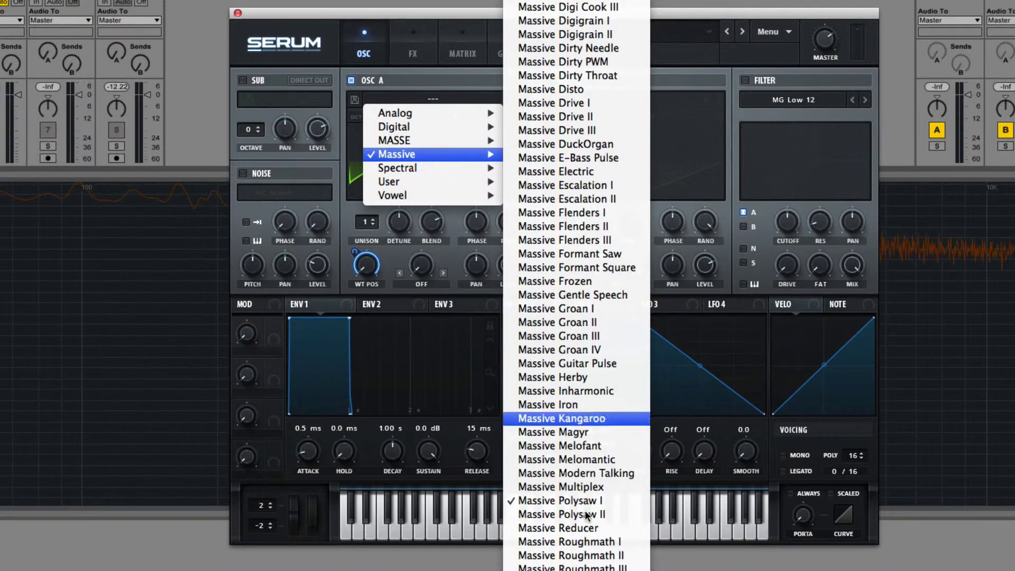
{"action": "left_click", "coordinate": [576, 501]}
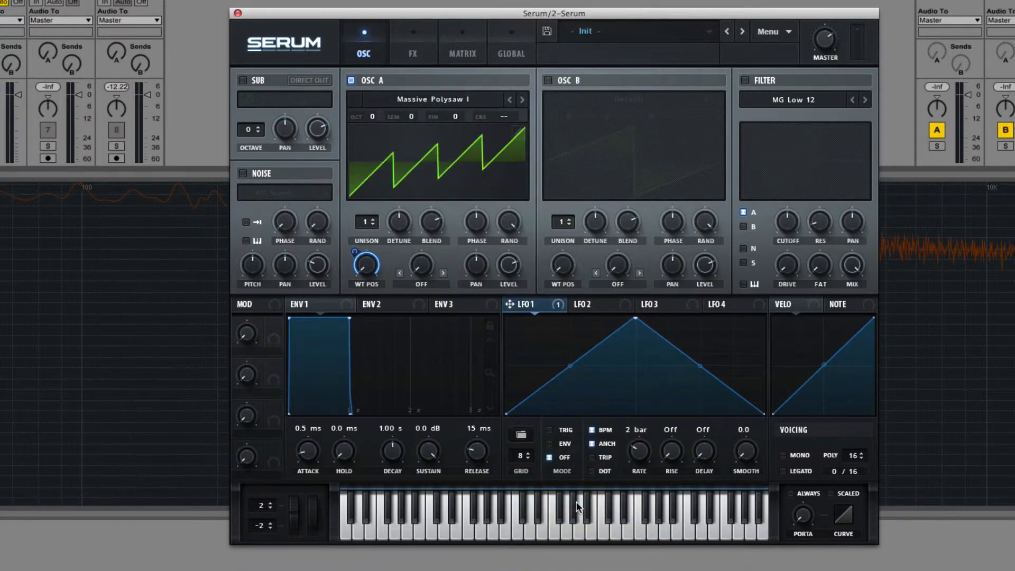
{"action": "left_click", "coordinate": [577, 506]}
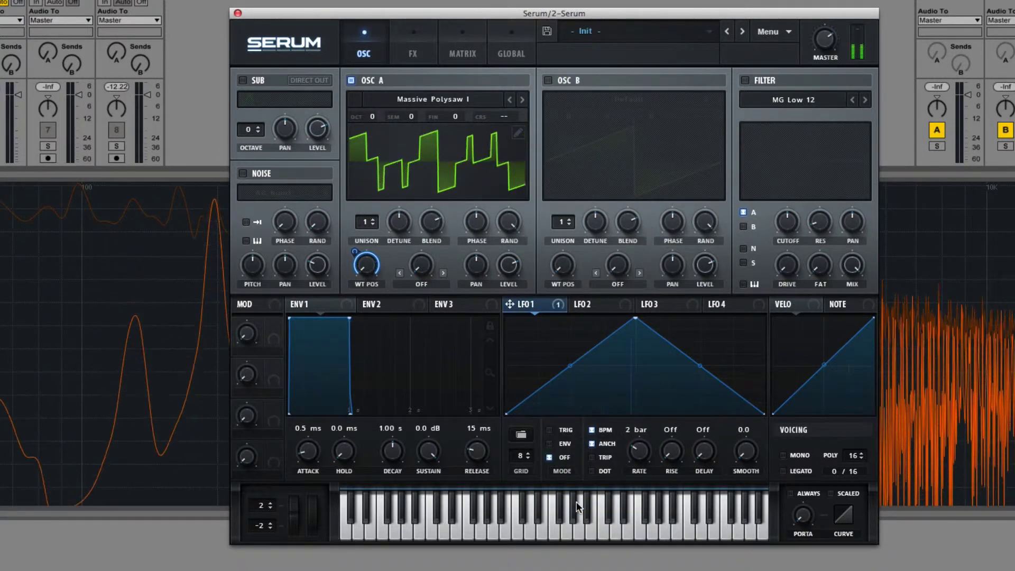
In oscillator A's table editor, set the split length to 2062 samples and import an audio file.
{"action": "left_click", "coordinate": [518, 134]}
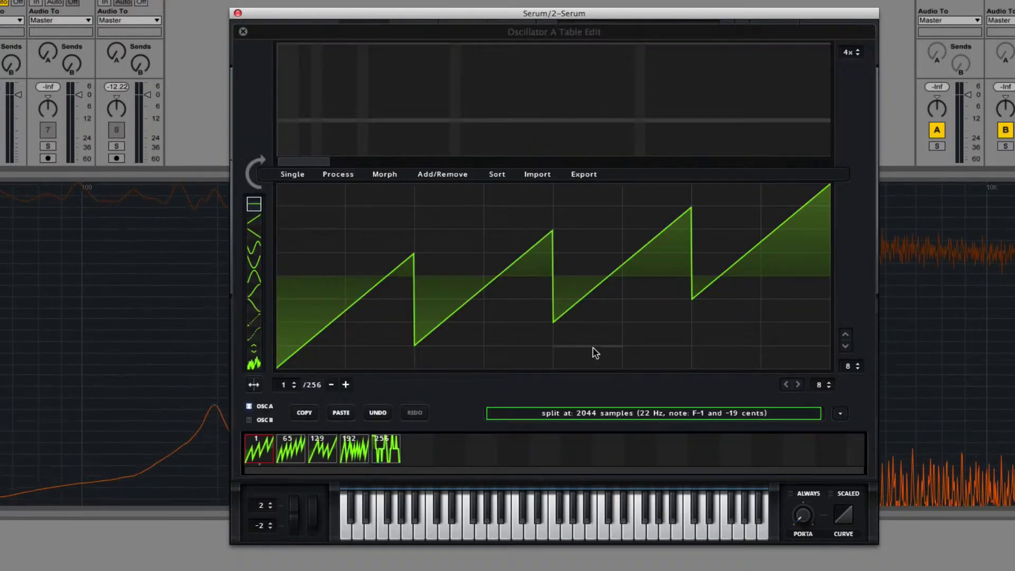
{"action": "left_click", "coordinate": [639, 419]}
{"action": "type", "text": "2062"}
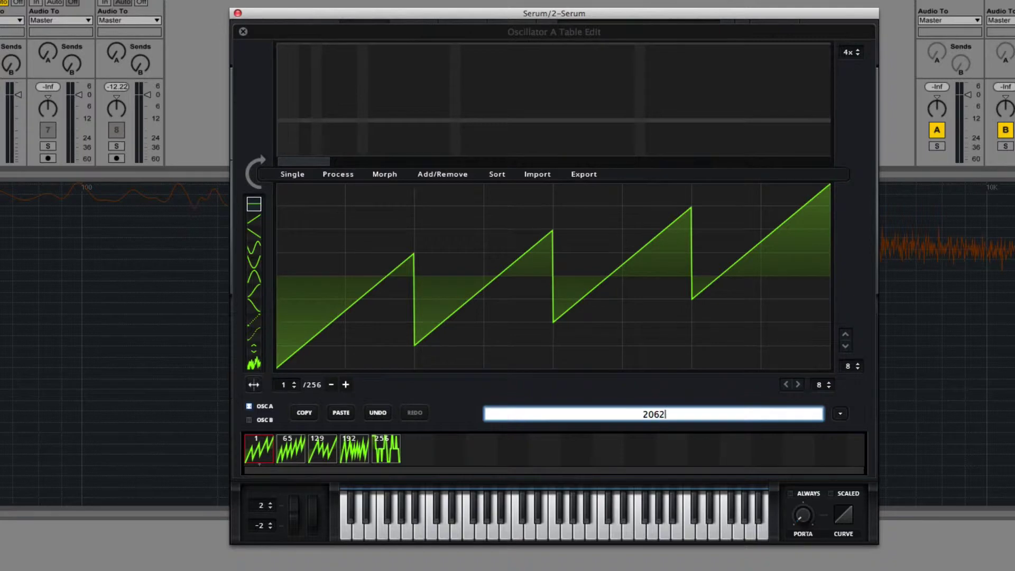
{"action": "key", "text": "Return"}
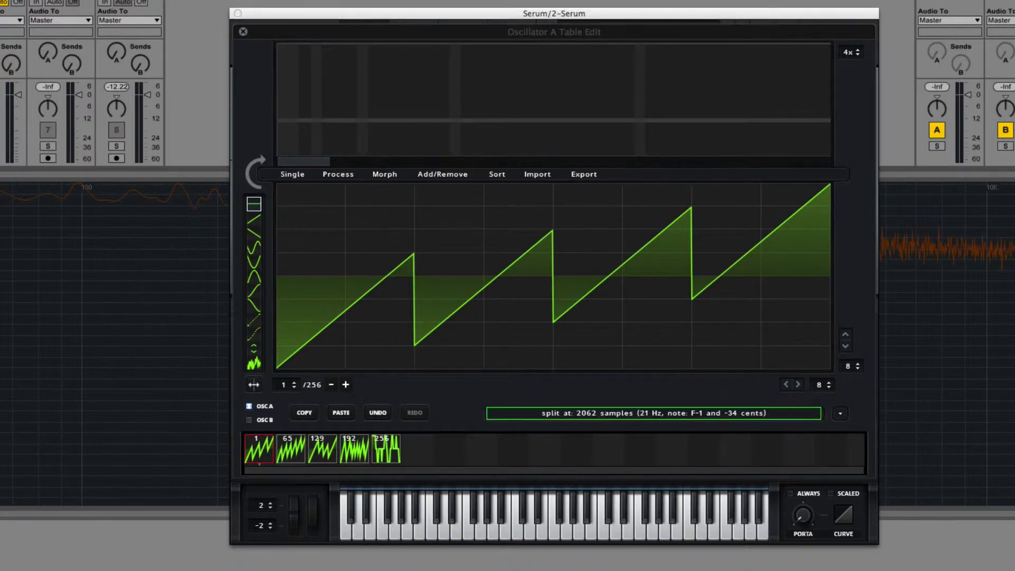
{"action": "left_click_drag", "start_coordinate": [105, 318], "coordinate": [611, 281]}
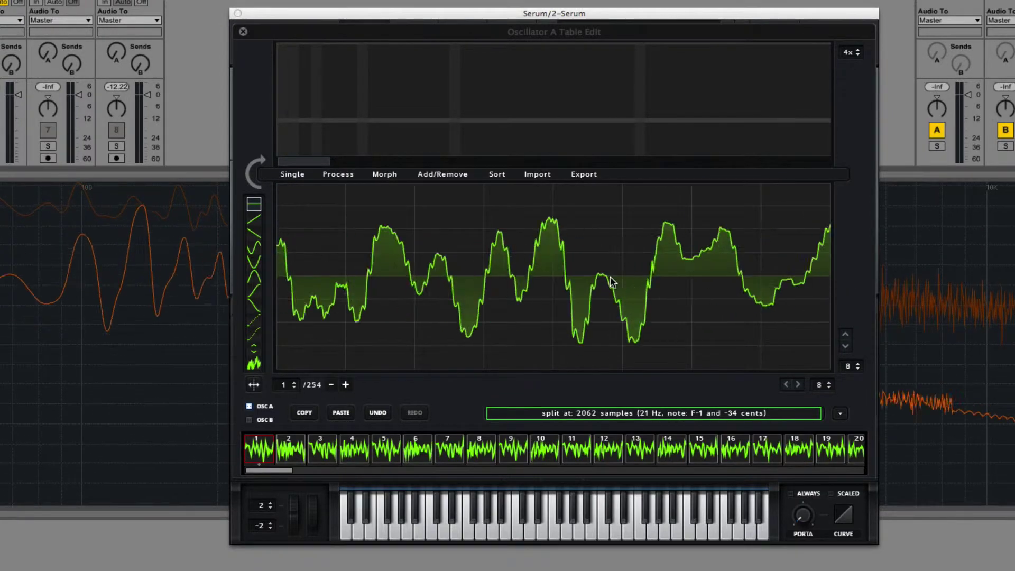
Change the split length to 2048 samples and import another audio file as the wavetable.
{"action": "left_click", "coordinate": [601, 414]}
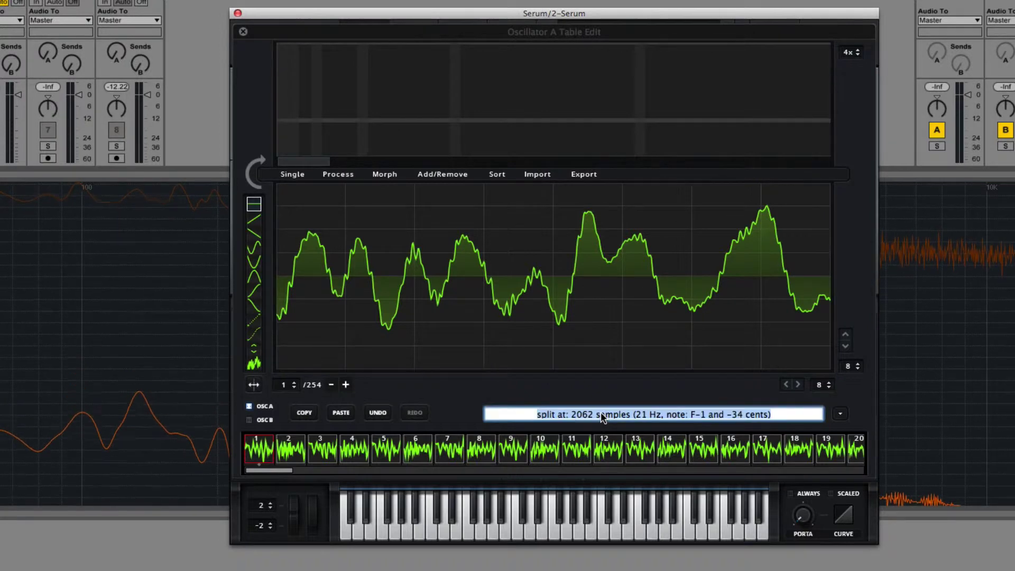
{"action": "type", "text": "2048"}
{"action": "key", "text": "Return"}
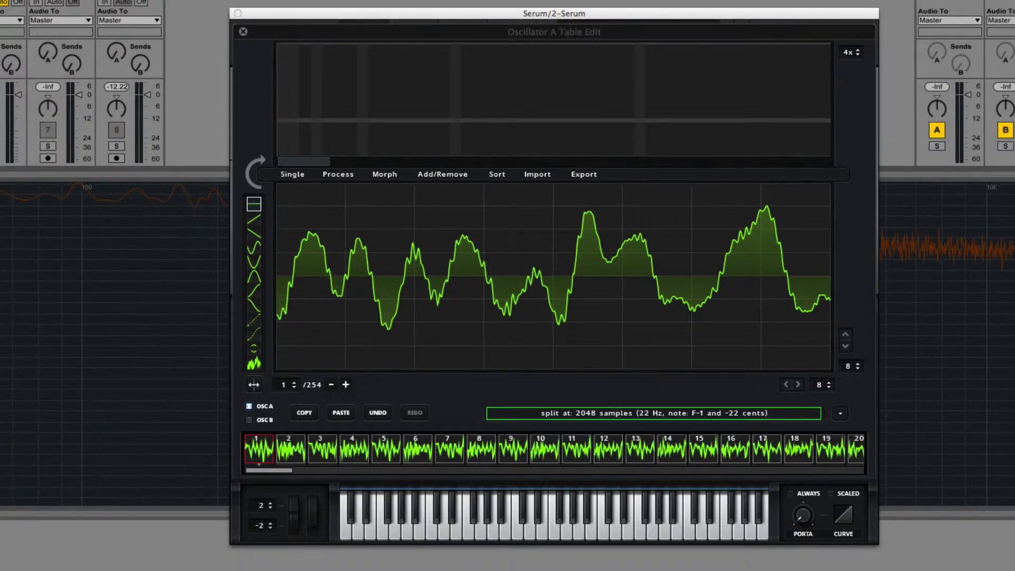
{"action": "left_click_drag", "start_coordinate": [700, 270], "coordinate": [526, 267]}
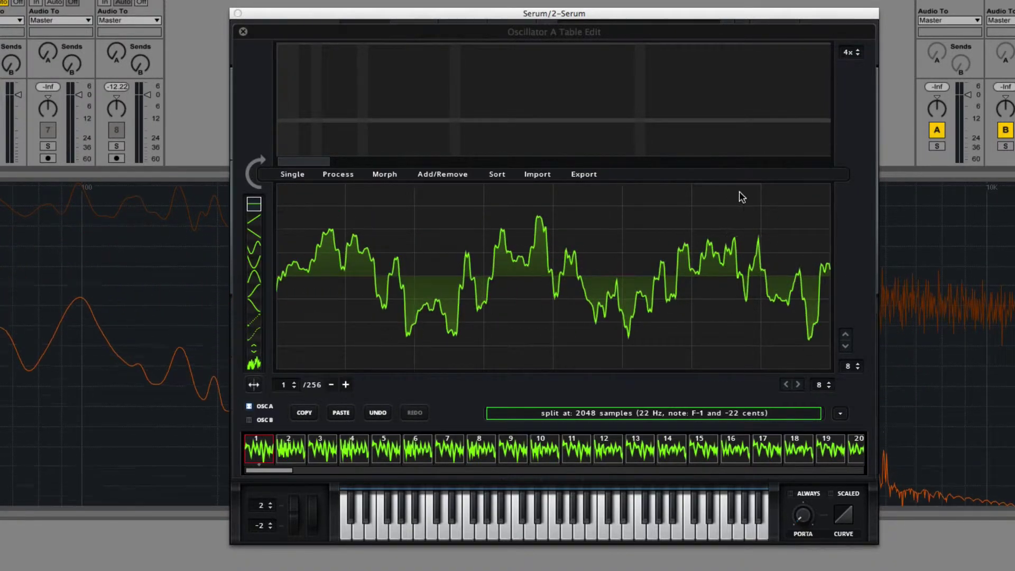
Set the sample split size to 8192.
{"action": "left_click", "coordinate": [626, 414]}
{"action": "type", "text": "8192"}
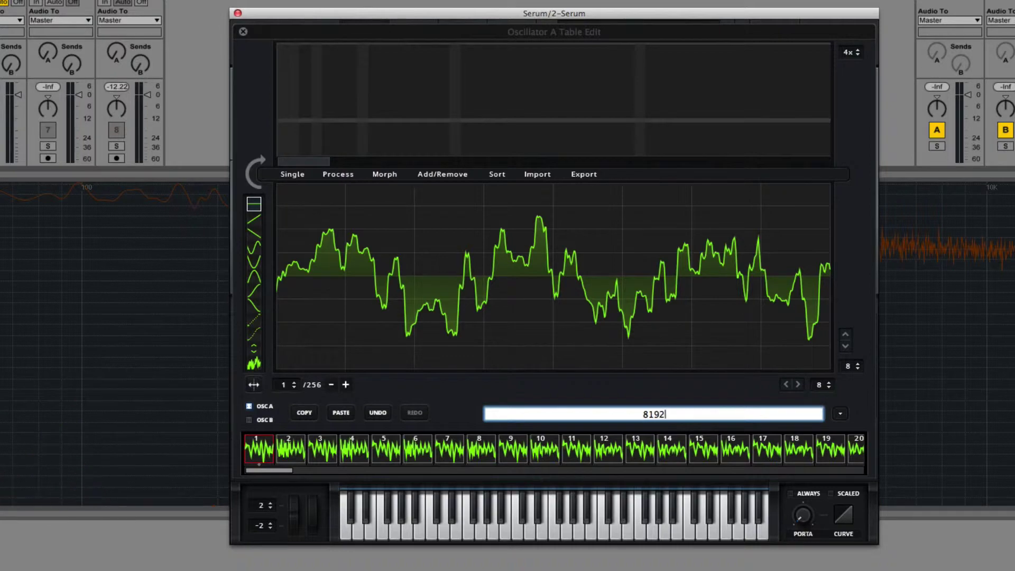
{"action": "key", "text": "Return"}
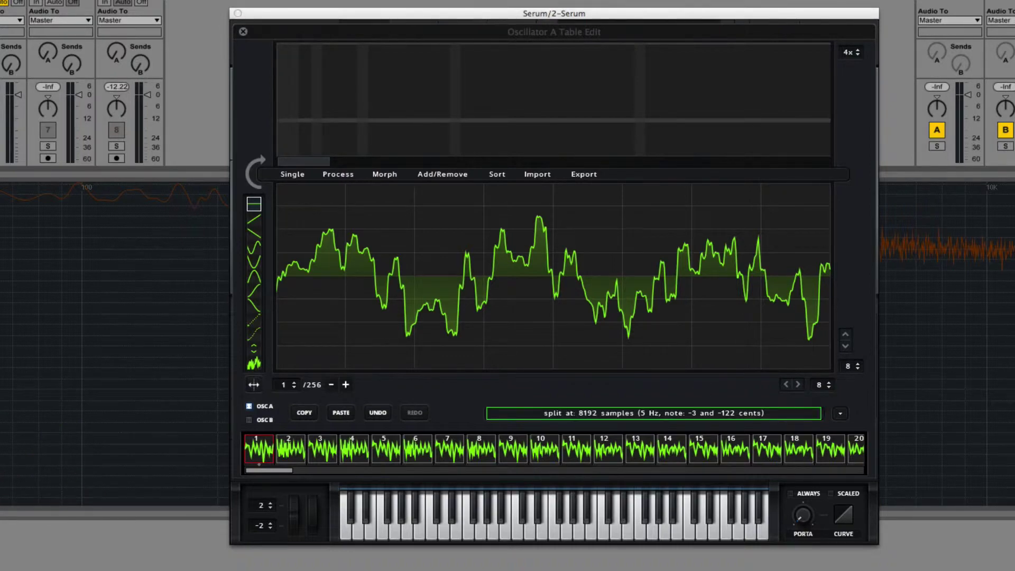
Import Modern Talking test1.wav, re-enter the 8192 split size, and reimport it as a 63-frame wavetable.
{"action": "left_click_drag", "start_coordinate": [878, 235], "coordinate": [688, 260]}
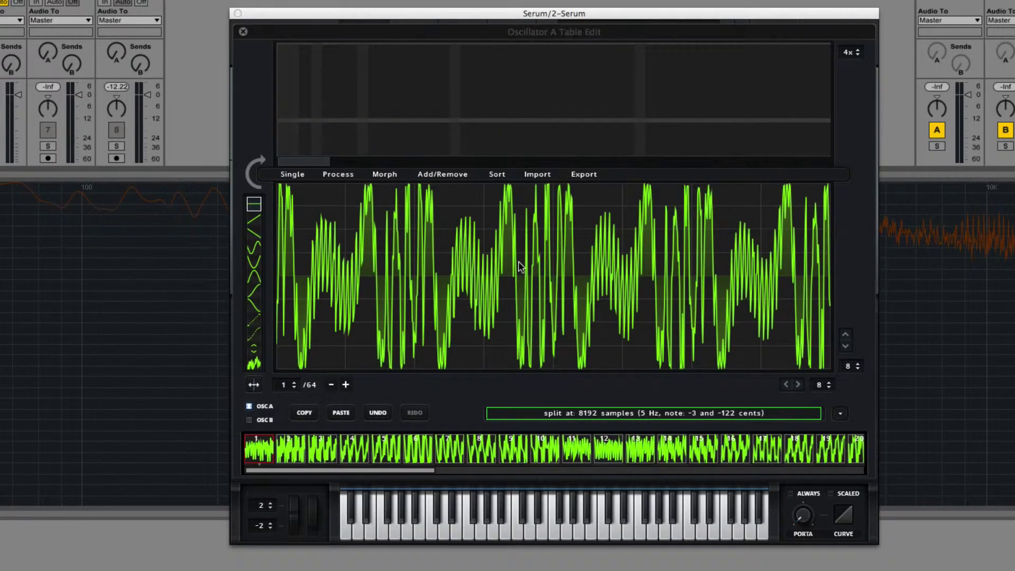
{"action": "left_click", "coordinate": [592, 415]}
{"action": "type", "text": "81"}
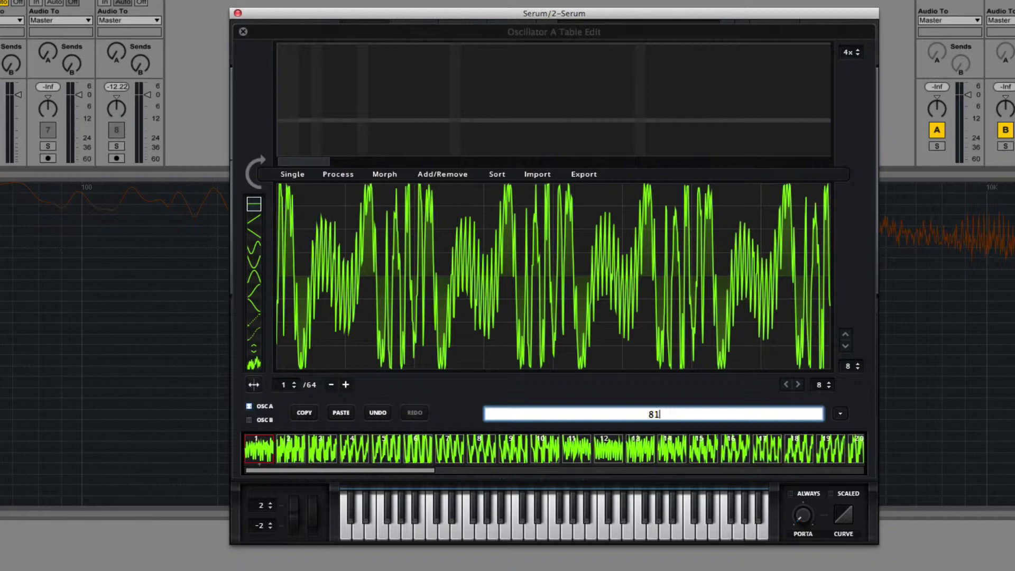
{"action": "type", "text": "2"}
{"action": "left_click", "coordinate": [927, 359]}
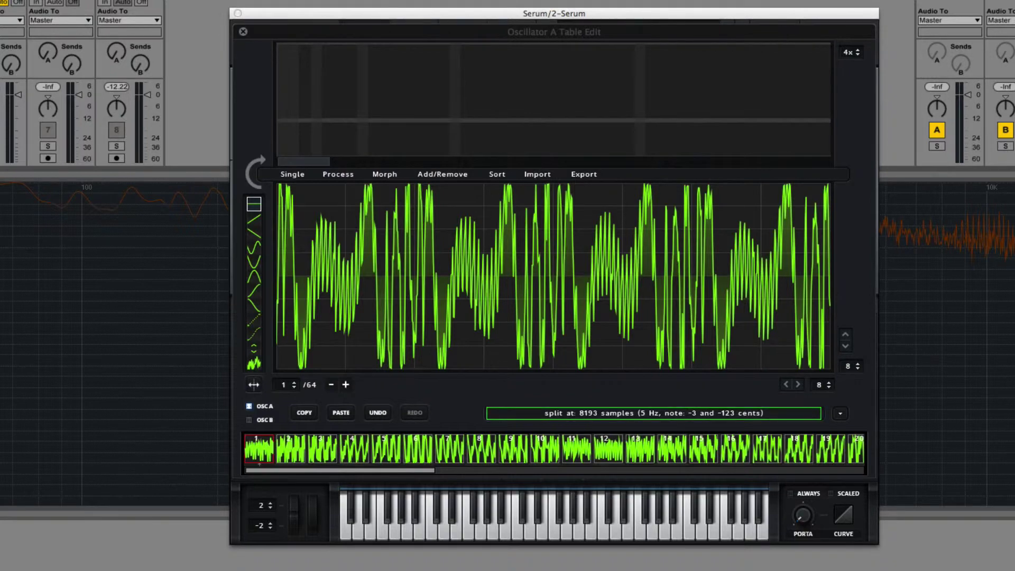
{"action": "left_click_drag", "start_coordinate": [275, 296], "coordinate": [455, 287]}
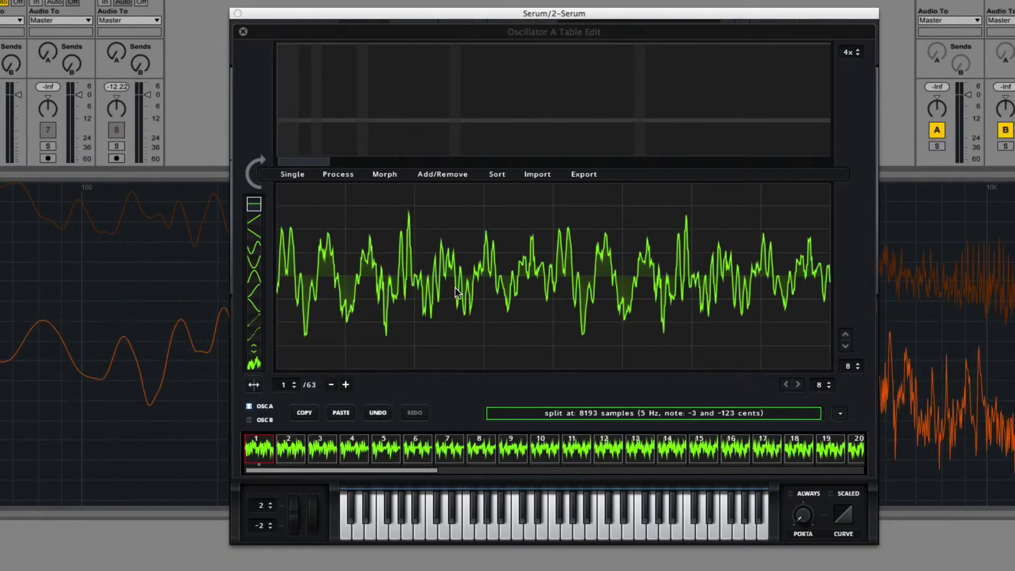
{"action": "left_click", "coordinate": [298, 448]}
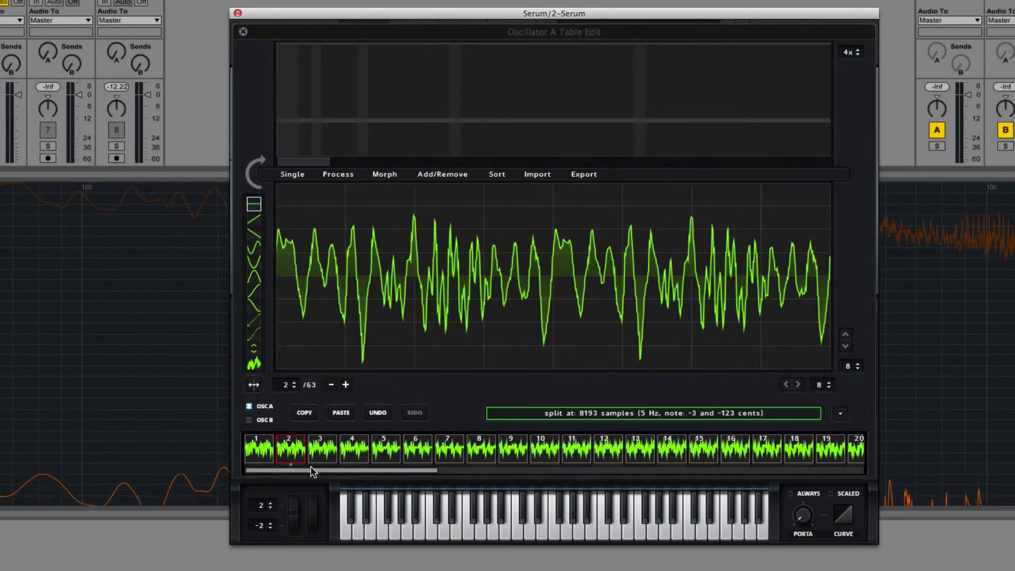
{"action": "left_click", "coordinate": [626, 470]}
{"action": "left_click_drag", "start_coordinate": [711, 501], "coordinate": [854, 502]}
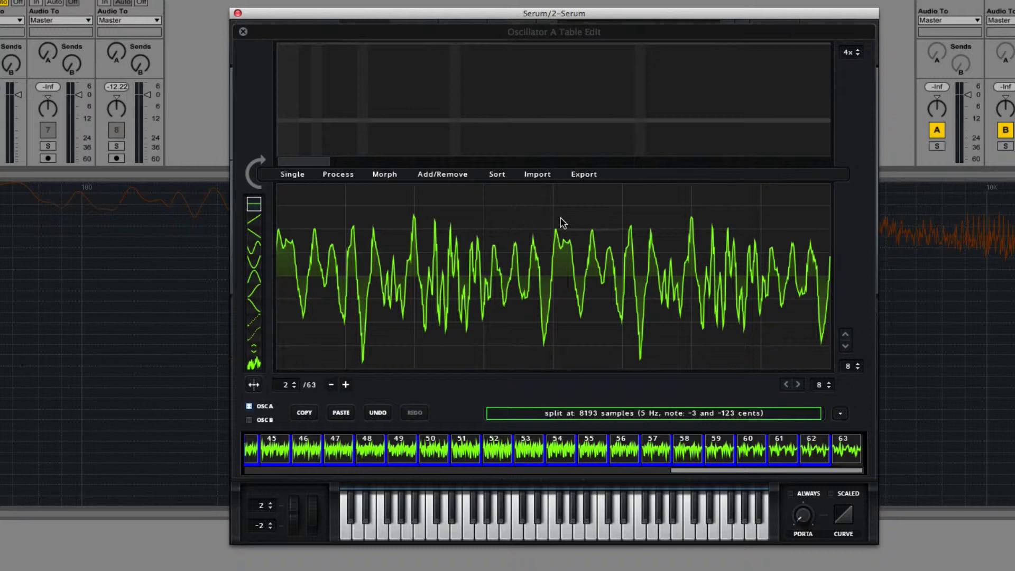
{"action": "left_click", "coordinate": [445, 177]}
{"action": "left_click", "coordinate": [456, 229]}
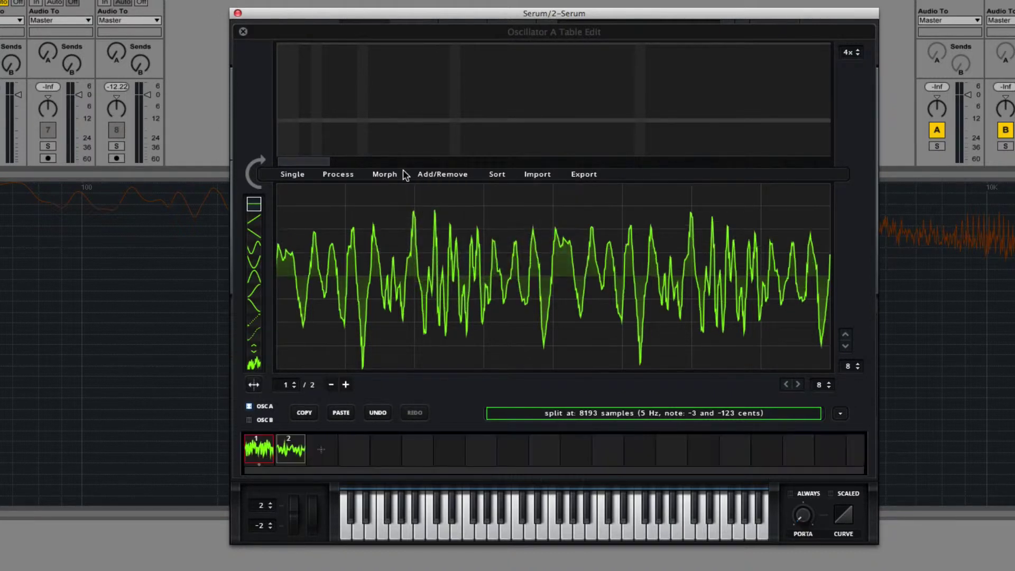
{"action": "left_click", "coordinate": [394, 175]}
{"action": "left_click", "coordinate": [398, 185]}
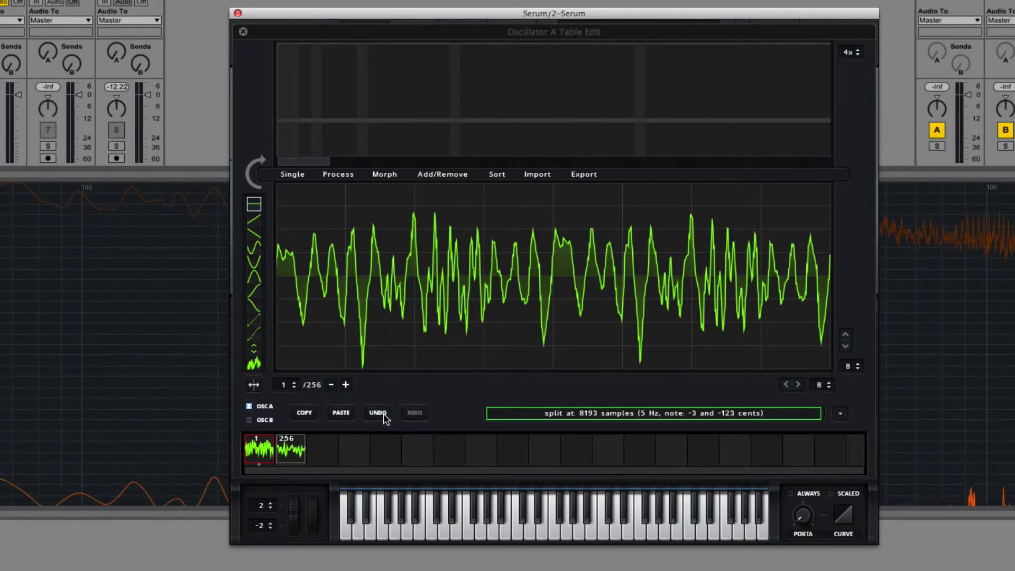
{"action": "left_click", "coordinate": [392, 174]}
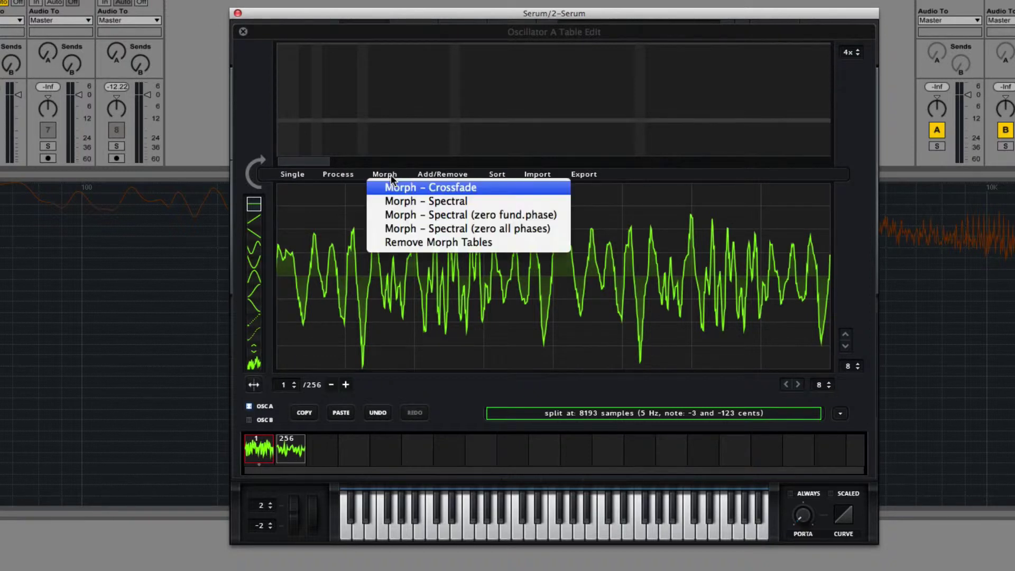
{"action": "left_click", "coordinate": [405, 239]}
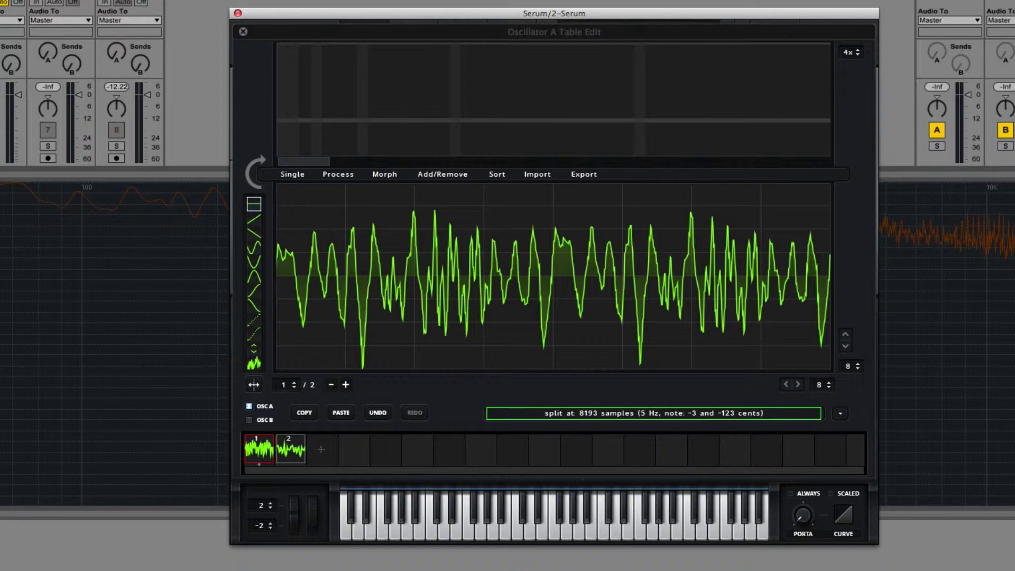
{"action": "left_click", "coordinate": [603, 243]}
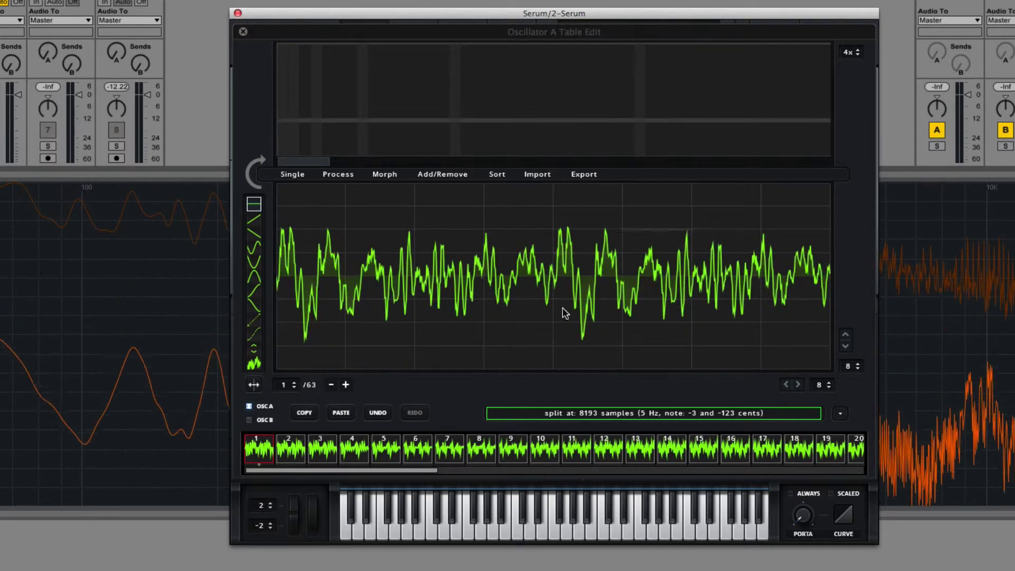
Delete frame runs 2–10, the run starting at frame 3, and 4–13 with Remove: multiselection.
{"action": "left_click", "coordinate": [291, 450]}
{"action": "mouse_move", "coordinate": [334, 471]}
{"action": "left_mouse_down"}
{"action": "mouse_move", "coordinate": [925, 480]}
{"action": "mouse_move", "coordinate": [339, 470]}
{"action": "left_mouse_up"}
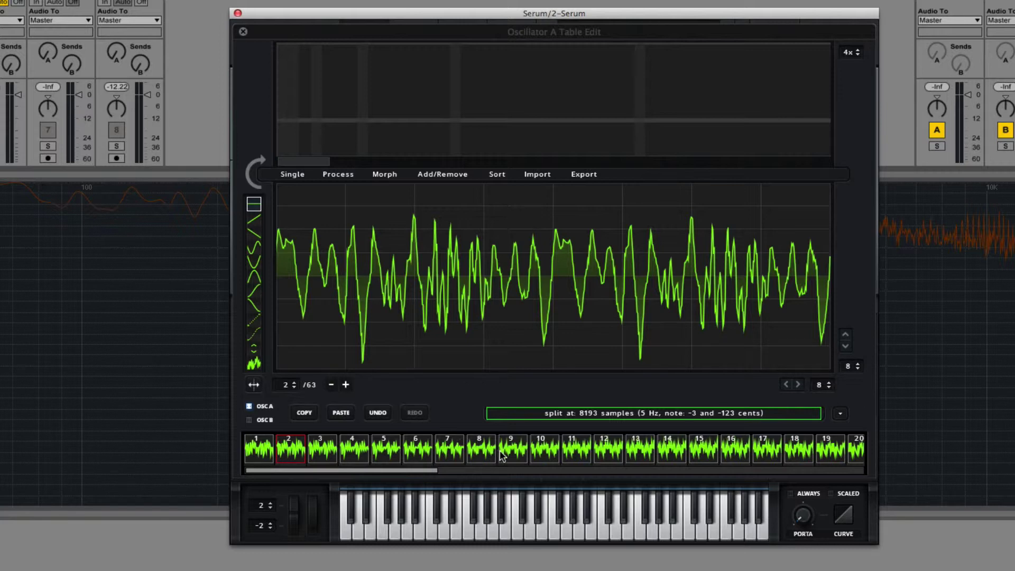
{"action": "left_click", "coordinate": [532, 449], "text": "shift"}
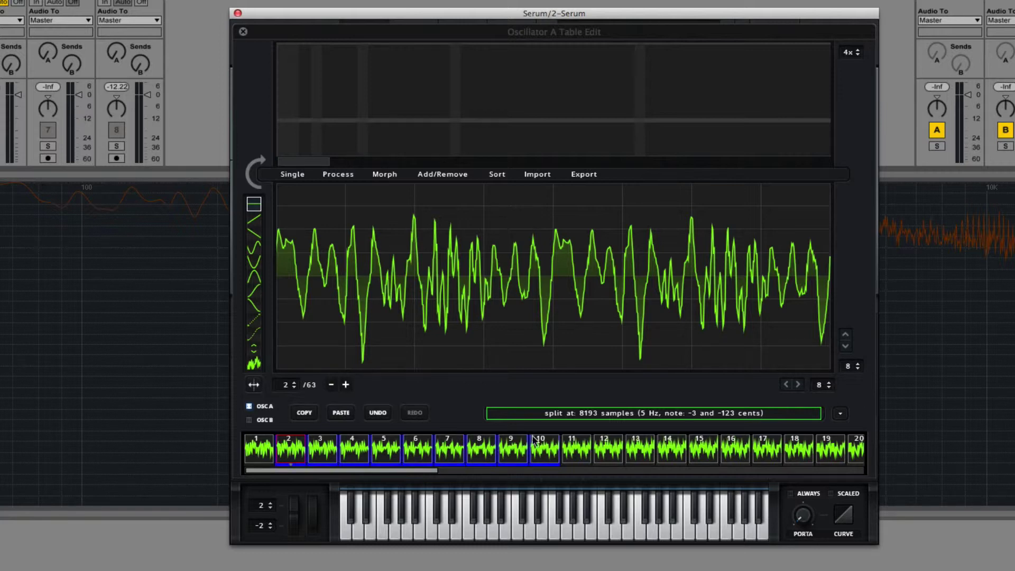
{"action": "left_click", "coordinate": [426, 176]}
{"action": "left_click", "coordinate": [445, 229]}
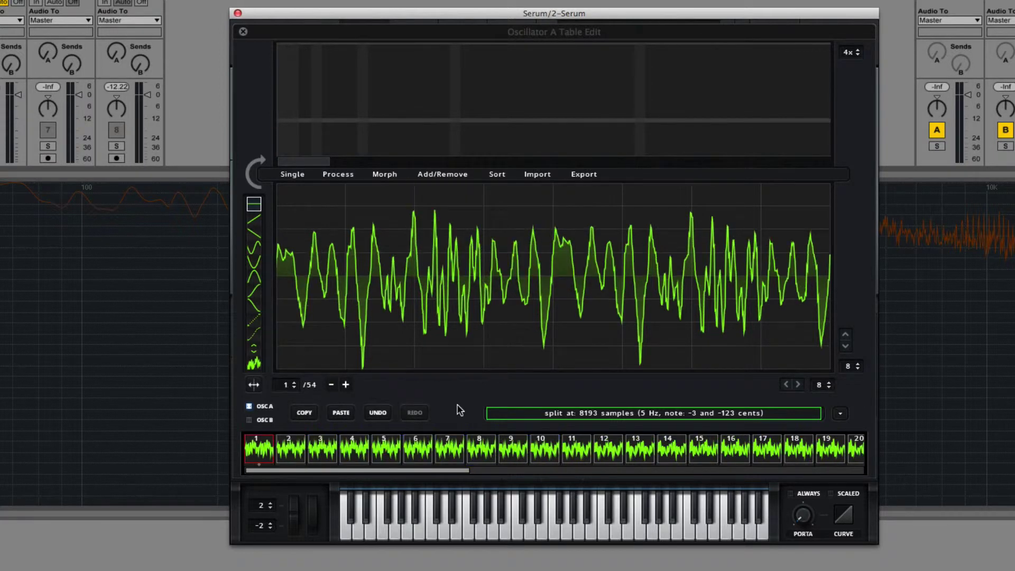
{"action": "left_click", "coordinate": [317, 452]}
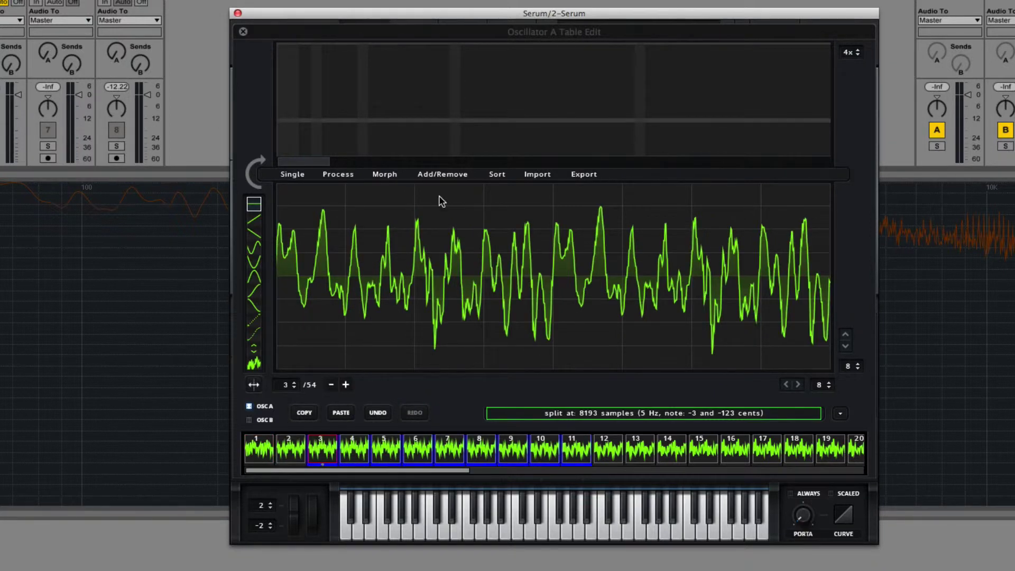
{"action": "left_click", "coordinate": [427, 174]}
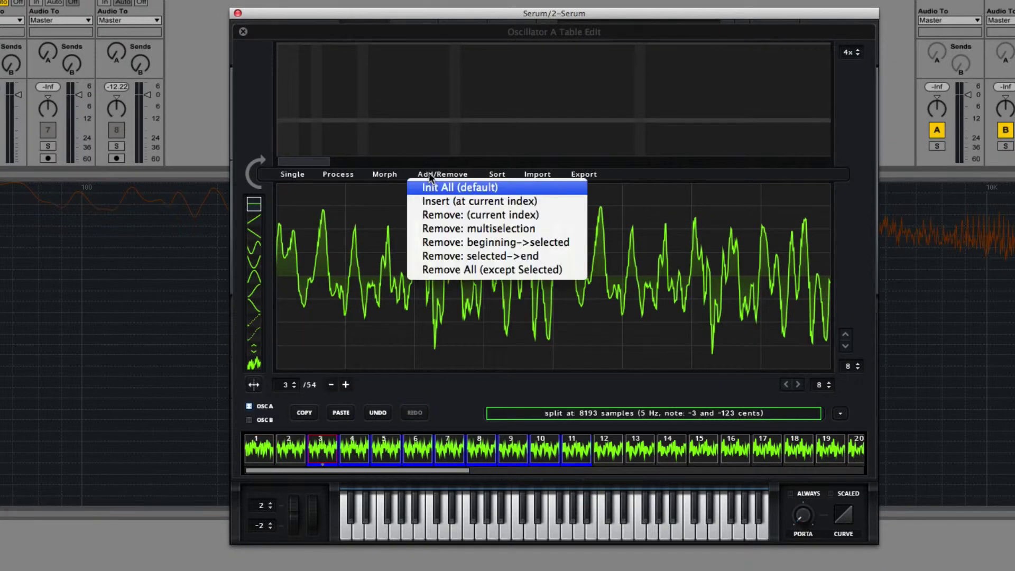
{"action": "left_click", "coordinate": [444, 228]}
{"action": "left_click", "coordinate": [364, 449]}
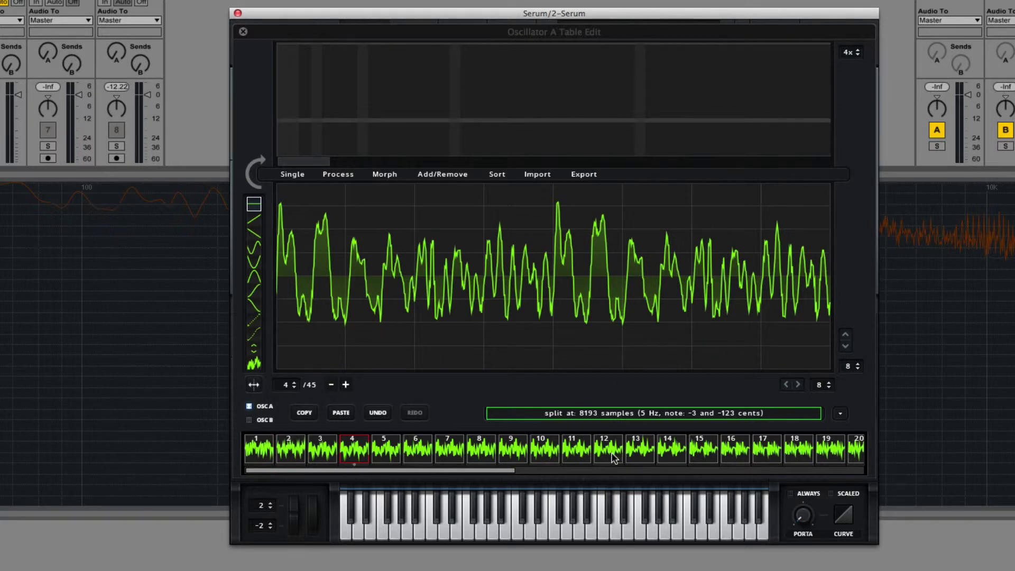
{"action": "left_click", "coordinate": [443, 175]}
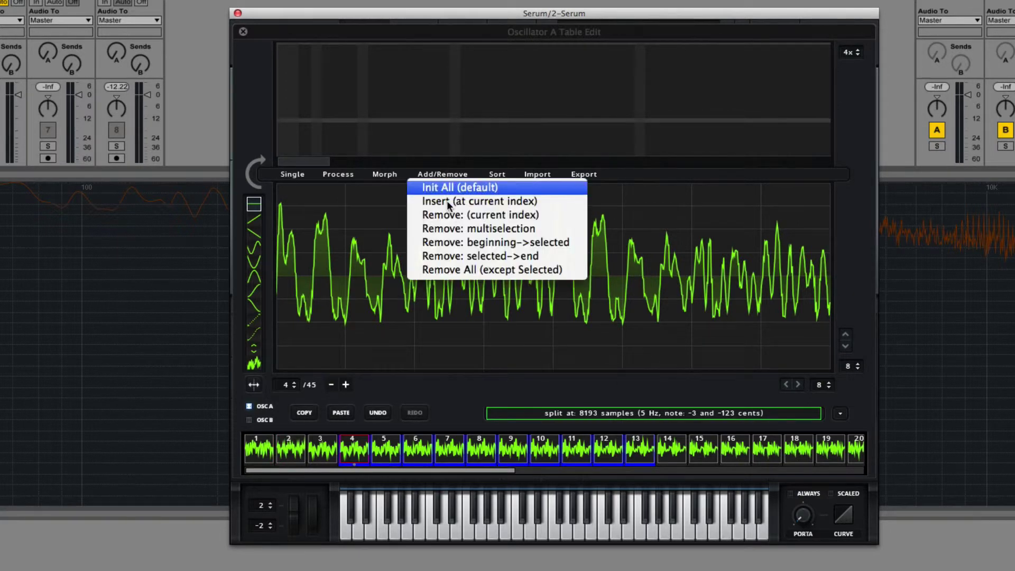
{"action": "left_click", "coordinate": [460, 230]}
Delete frames 5–13, 6–16 and 8–15, leaving only 7 keyframes.
{"action": "left_click", "coordinate": [379, 453]}
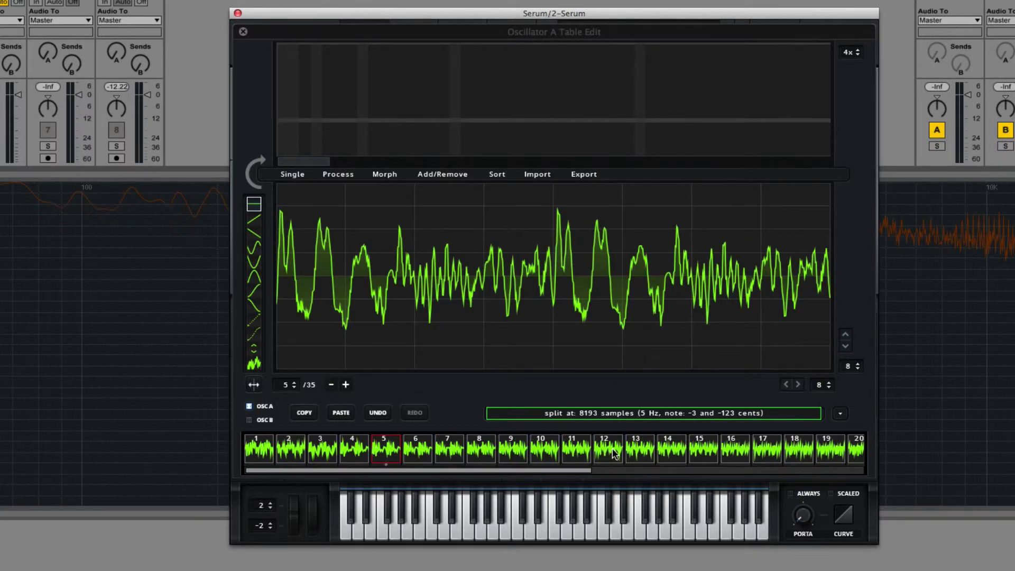
{"action": "left_click", "coordinate": [434, 174]}
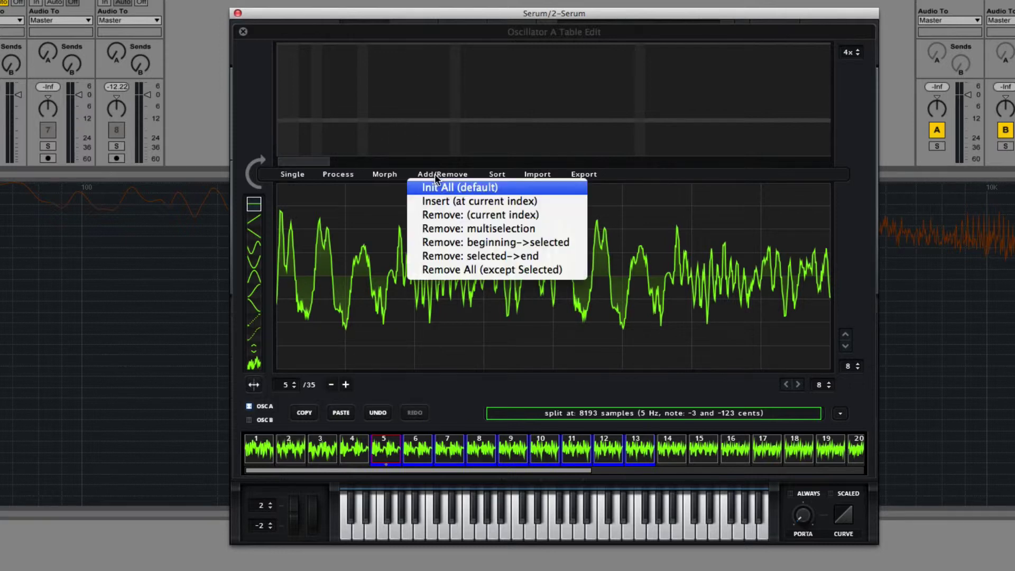
{"action": "left_click", "coordinate": [457, 227]}
{"action": "left_click", "coordinate": [421, 452]}
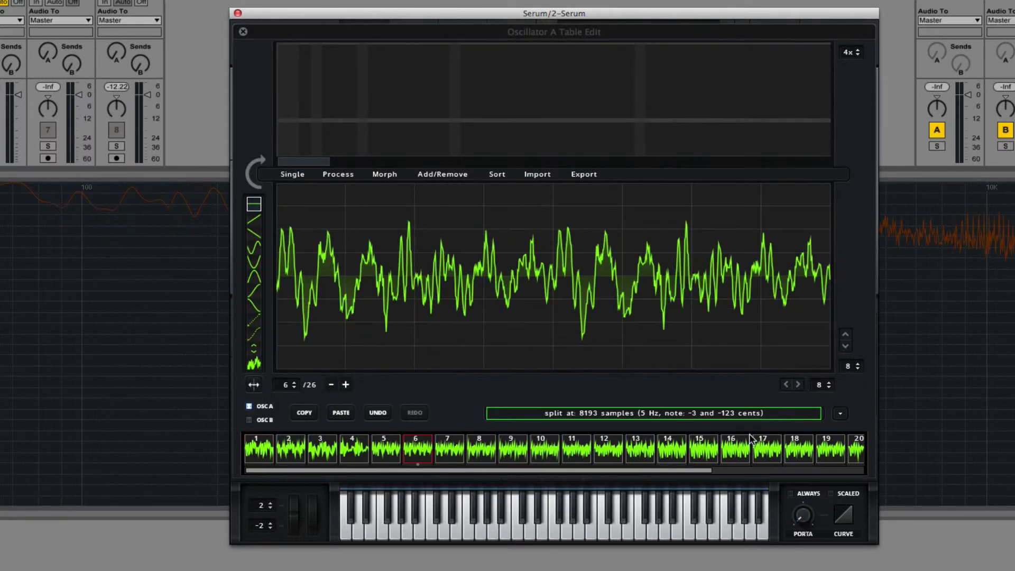
{"action": "left_click", "coordinate": [724, 452], "text": "shift"}
{"action": "left_click", "coordinate": [442, 174]}
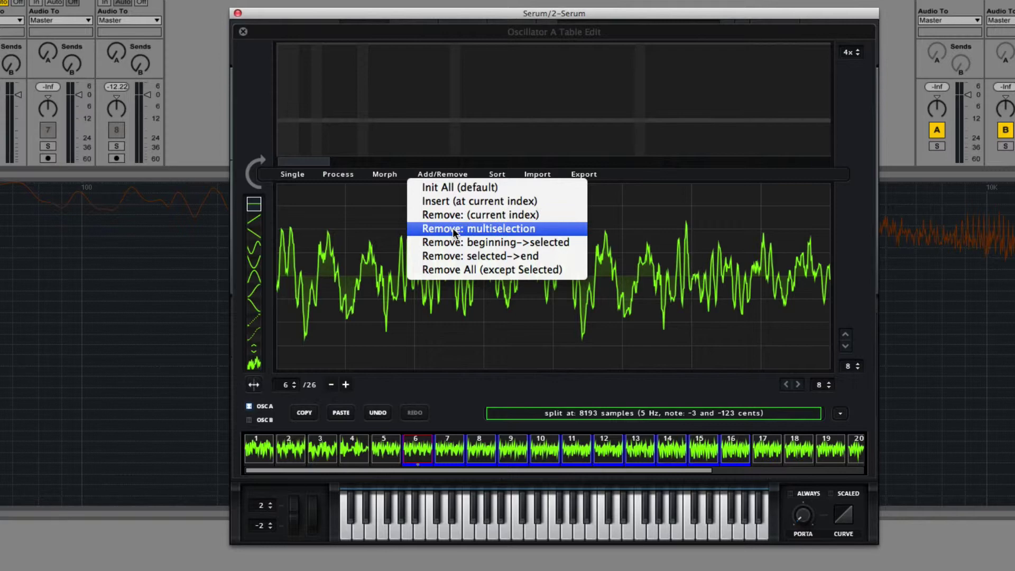
{"action": "left_click", "coordinate": [453, 229]}
{"action": "left_click", "coordinate": [459, 454]}
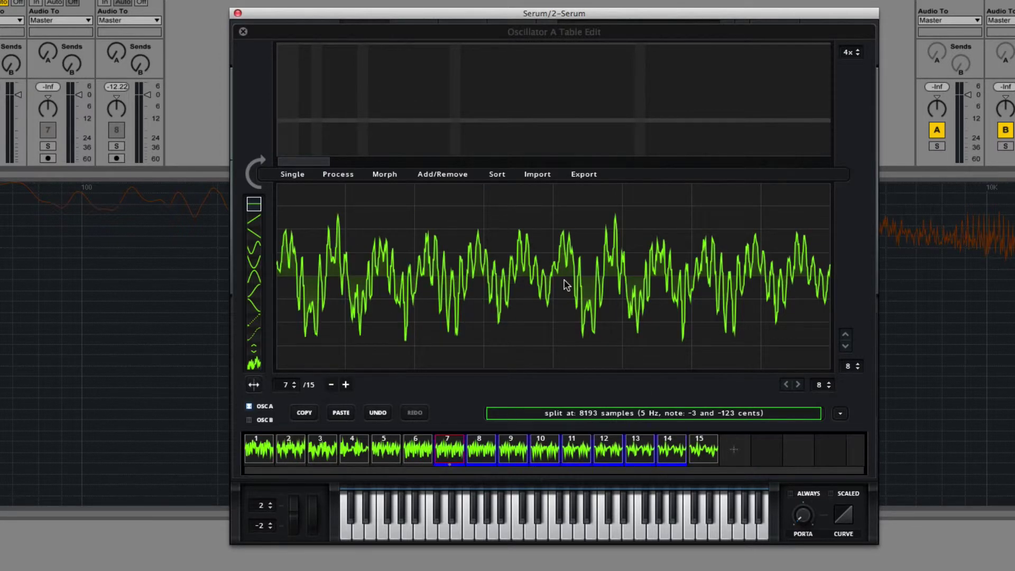
{"action": "left_click", "coordinate": [442, 174]}
{"action": "left_click", "coordinate": [453, 230]}
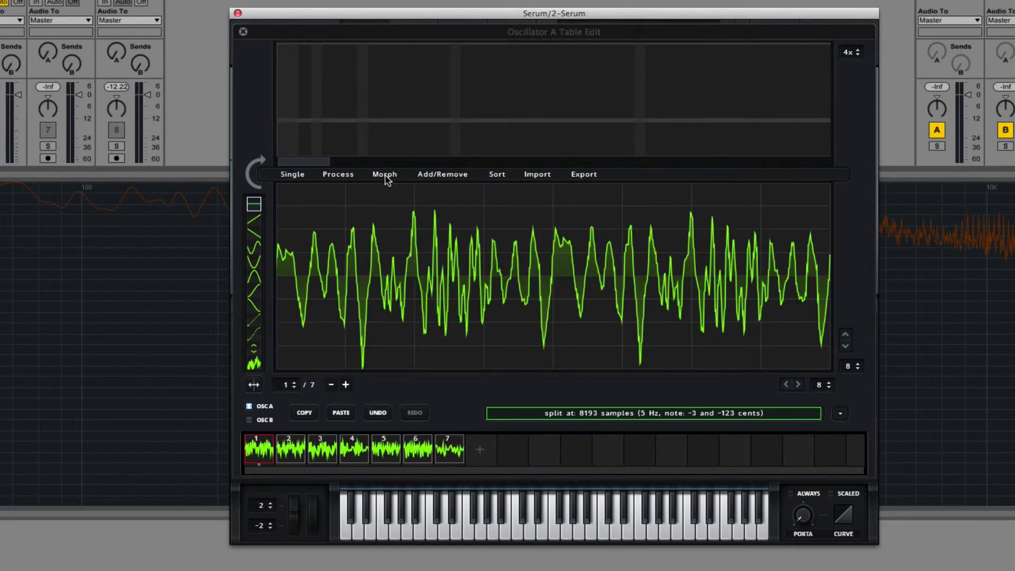
{"action": "left_click", "coordinate": [388, 179]}
Try a spectral morph to 256 frames, reload the audio file, then undo back to the 7 keyframes.
{"action": "left_click", "coordinate": [394, 193]}
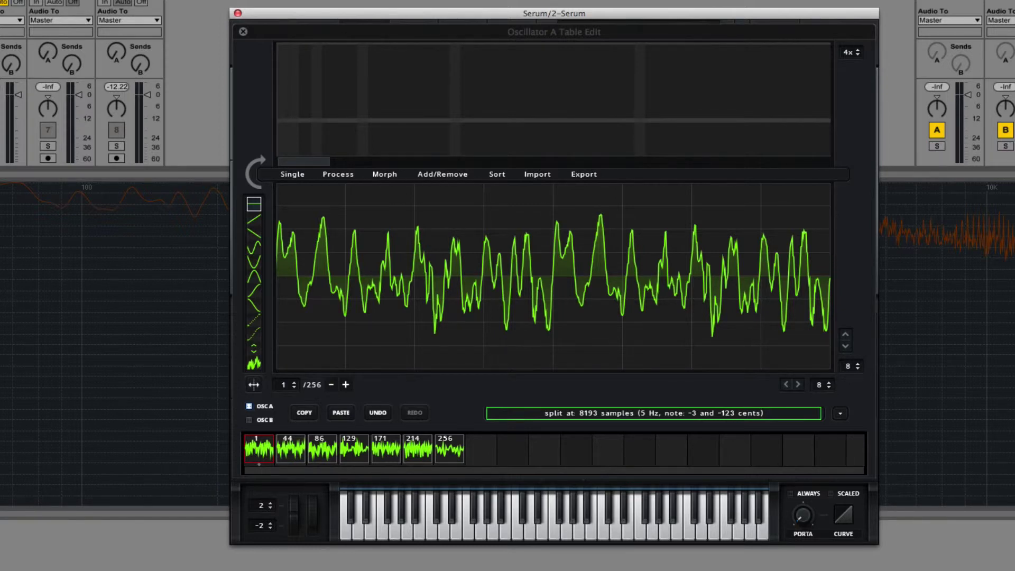
{"action": "left_click_drag", "start_coordinate": [1014, 230], "coordinate": [618, 227]}
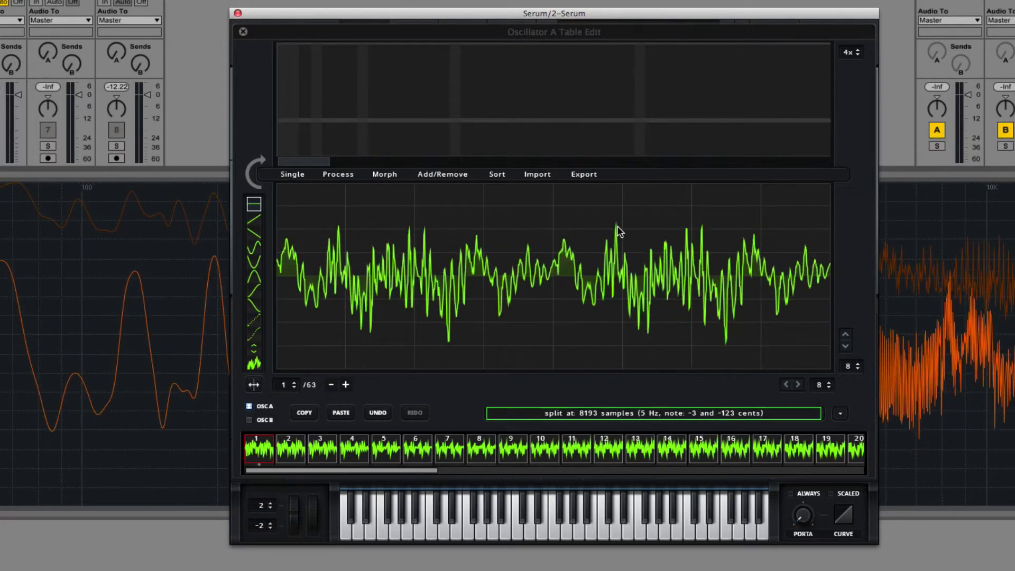
{"action": "left_click", "coordinate": [382, 415]}
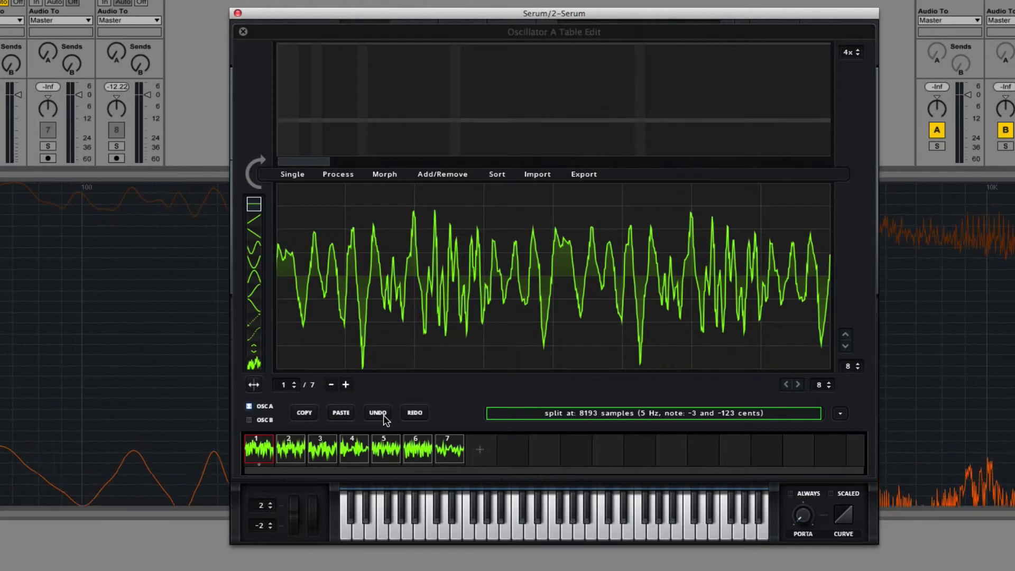
Crossfade-morph the 7 keyframes into 256 frames and close the table editor.
{"action": "left_click", "coordinate": [385, 176]}
{"action": "left_click", "coordinate": [400, 194]}
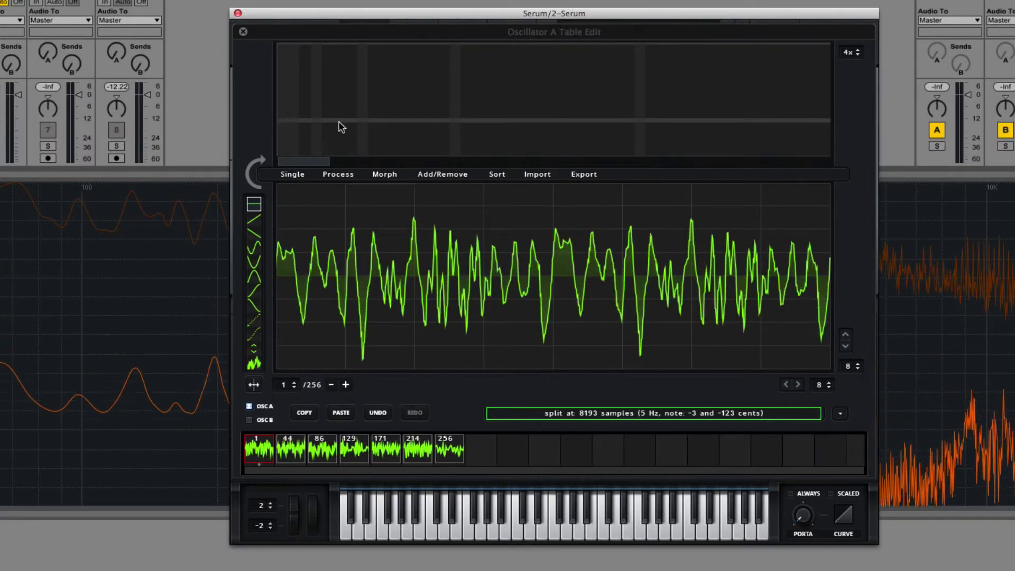
{"action": "left_click", "coordinate": [242, 31]}
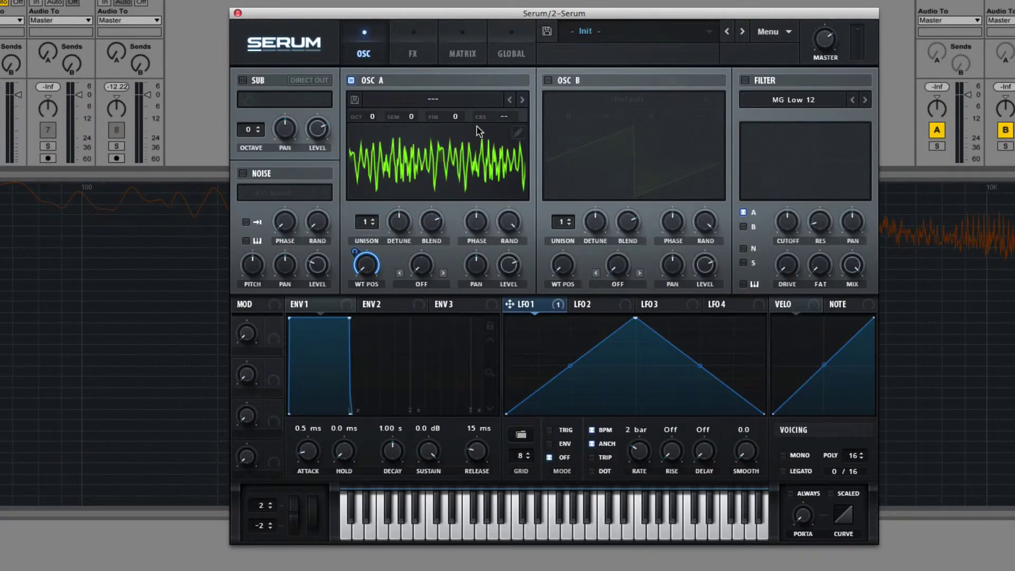
Load Massive Dirty Needle into oscillator A and check its last frame, 256, in the editor.
{"action": "left_click", "coordinate": [447, 99]}
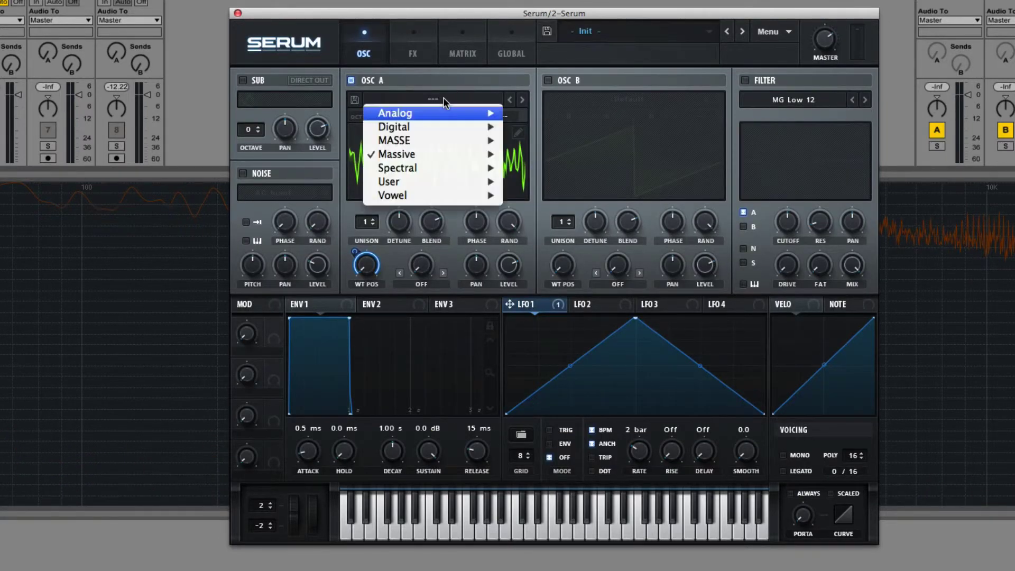
{"action": "mouse_move", "coordinate": [417, 156]}
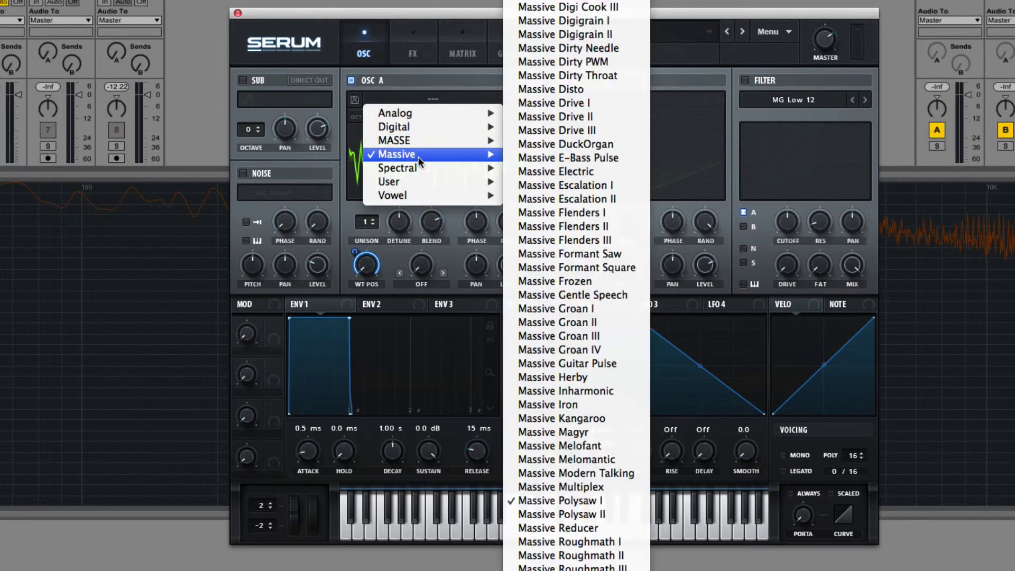
{"action": "left_click", "coordinate": [584, 48]}
{"action": "left_click", "coordinate": [523, 133]}
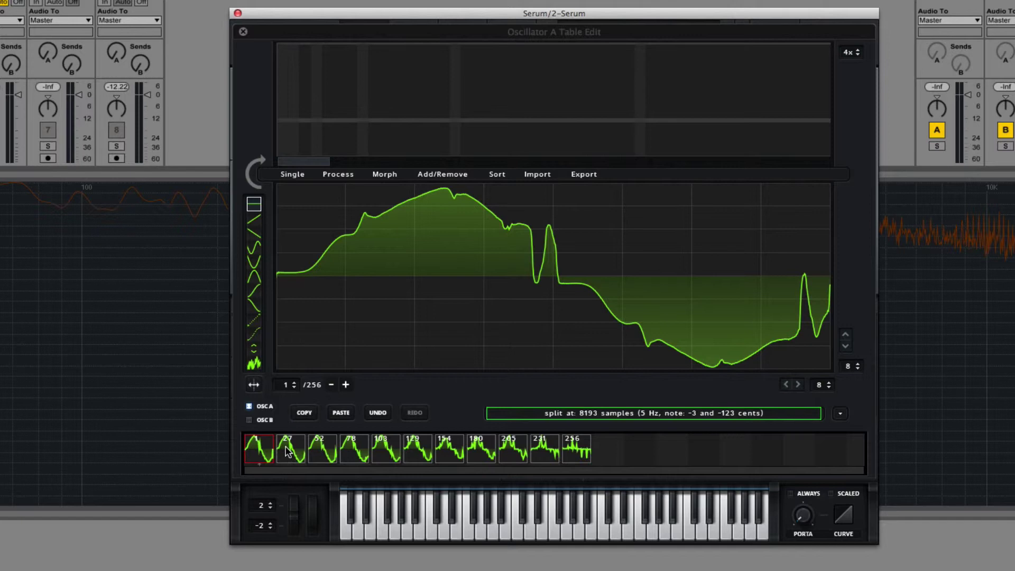
{"action": "left_click", "coordinate": [576, 448]}
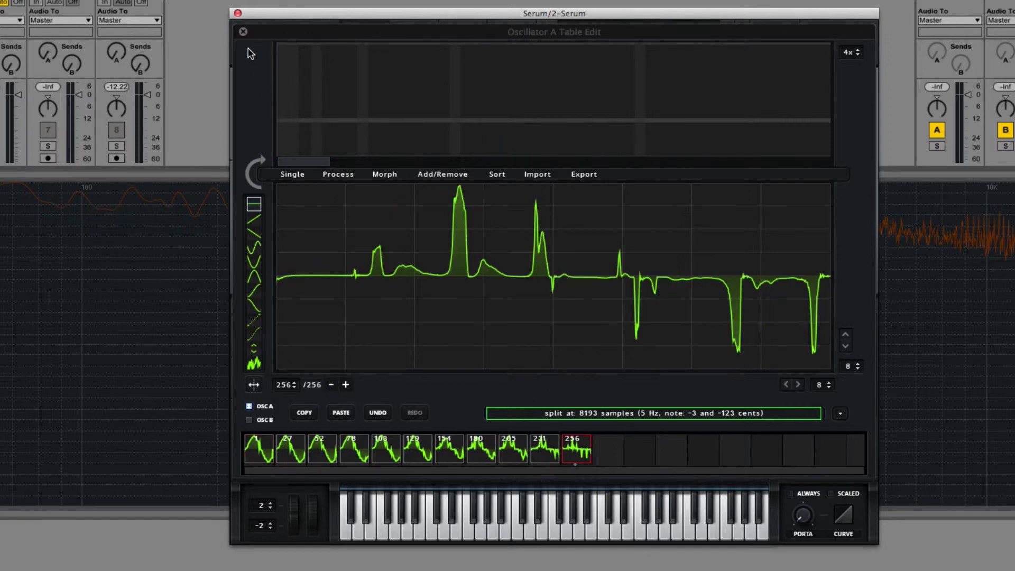
{"action": "left_click", "coordinate": [243, 32]}
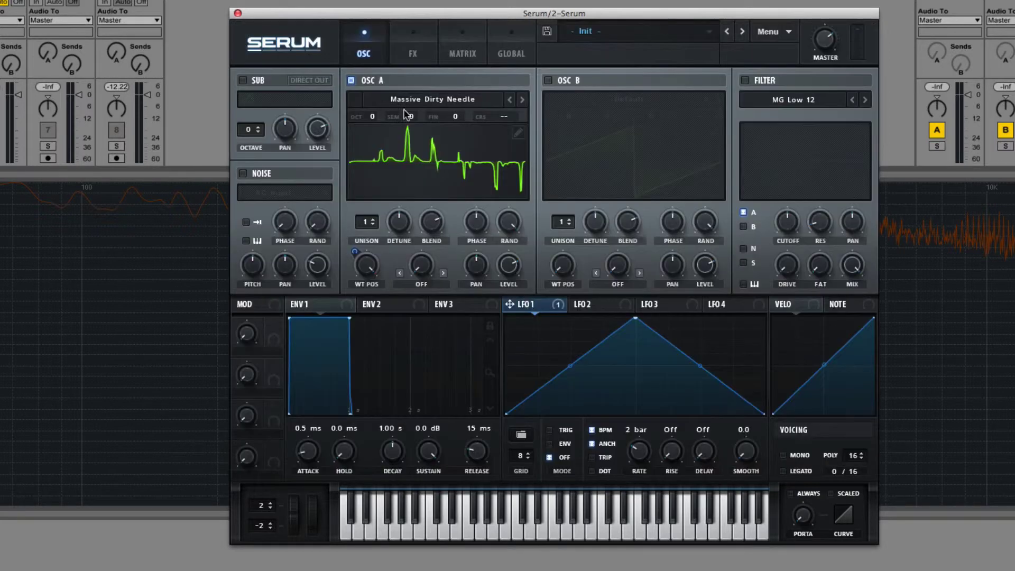
Step to the next Massive wavetables, including Massive Dirty Throat, inspecting each one's frames in the editor.
{"action": "left_click", "coordinate": [522, 101]}
{"action": "left_click", "coordinate": [518, 131]}
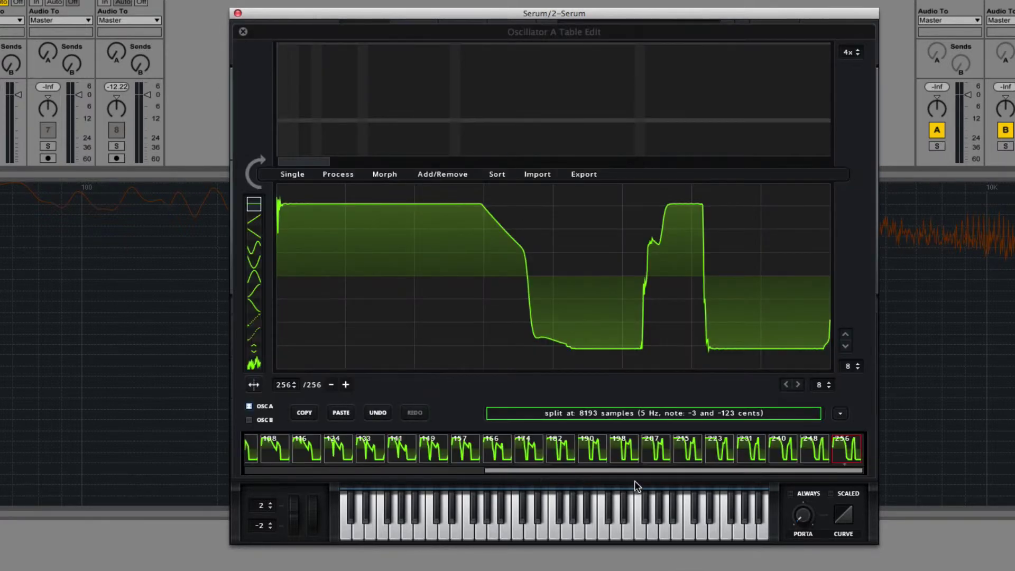
{"action": "left_click_drag", "start_coordinate": [634, 470], "coordinate": [394, 471]}
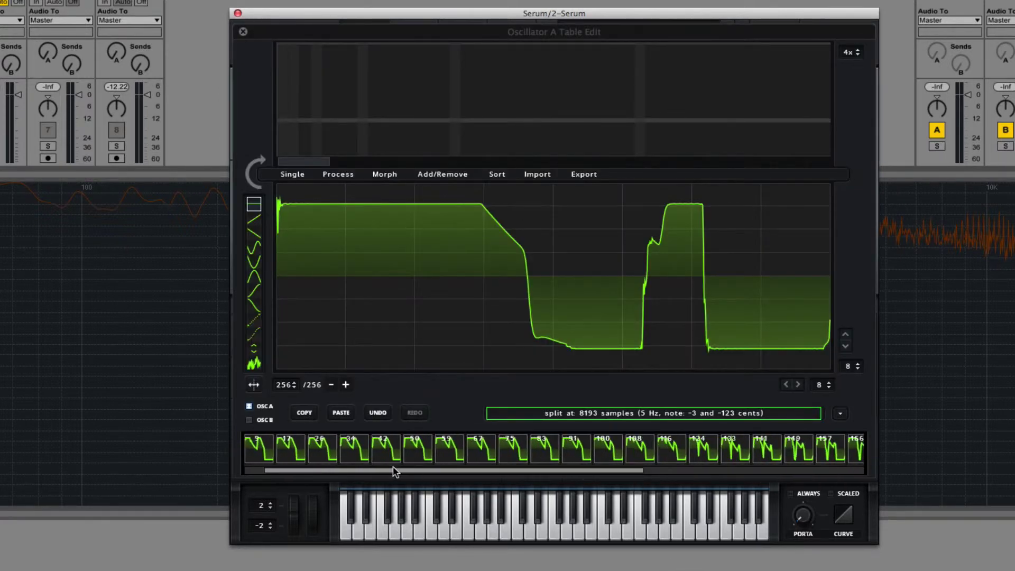
{"action": "left_click", "coordinate": [244, 31]}
{"action": "left_click", "coordinate": [522, 101]}
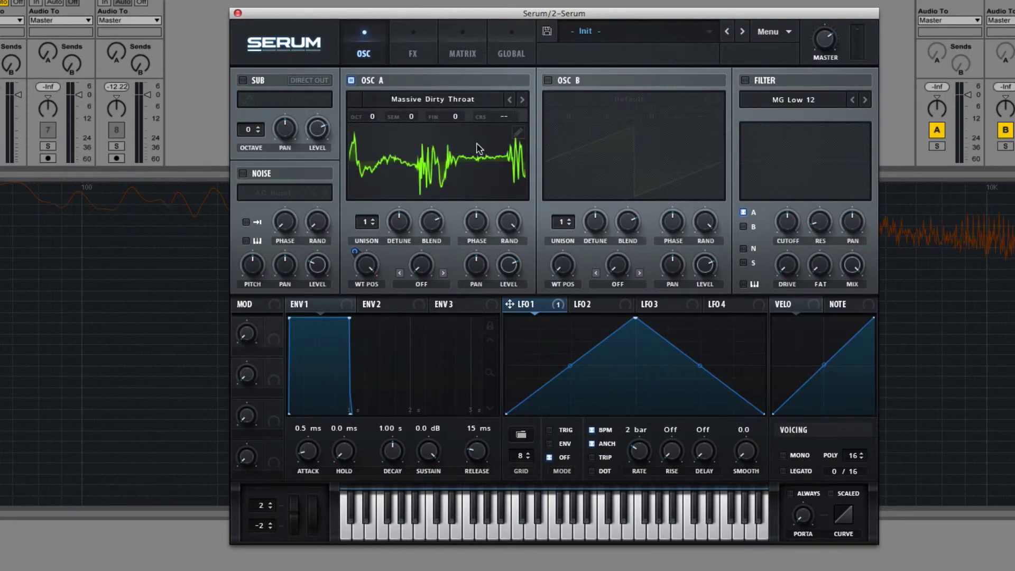
{"action": "left_click", "coordinate": [519, 131]}
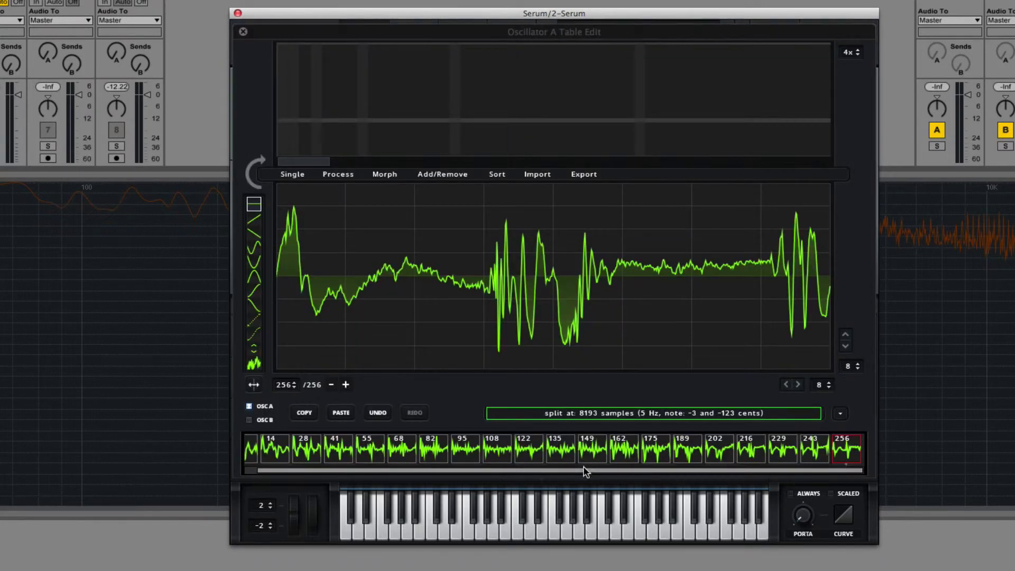
{"action": "left_click", "coordinate": [243, 32]}
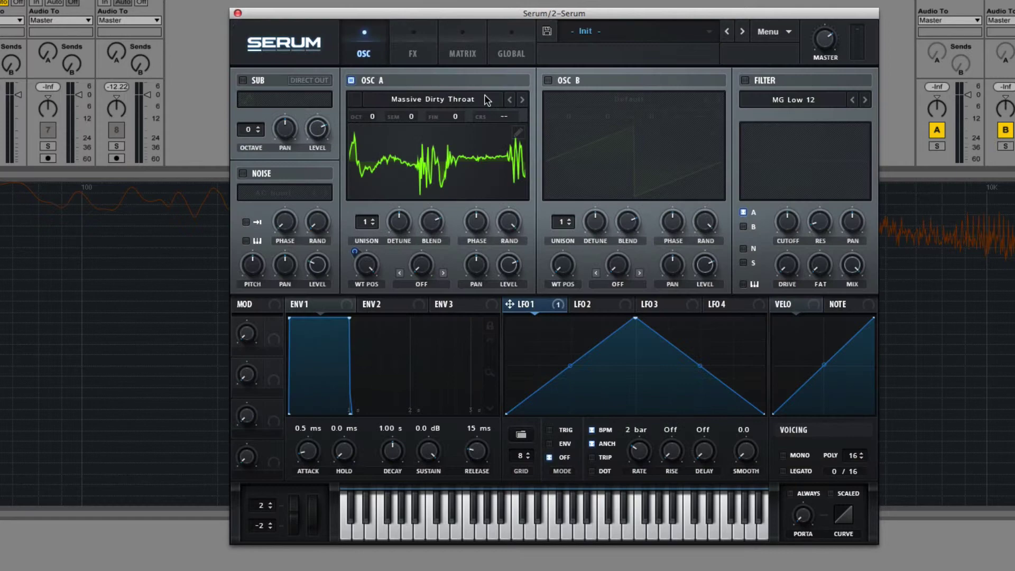
Load Massive Drive II and inspect its frames 171 and 1 in the editor.
{"action": "left_click", "coordinate": [484, 99]}
{"action": "mouse_move", "coordinate": [450, 154]}
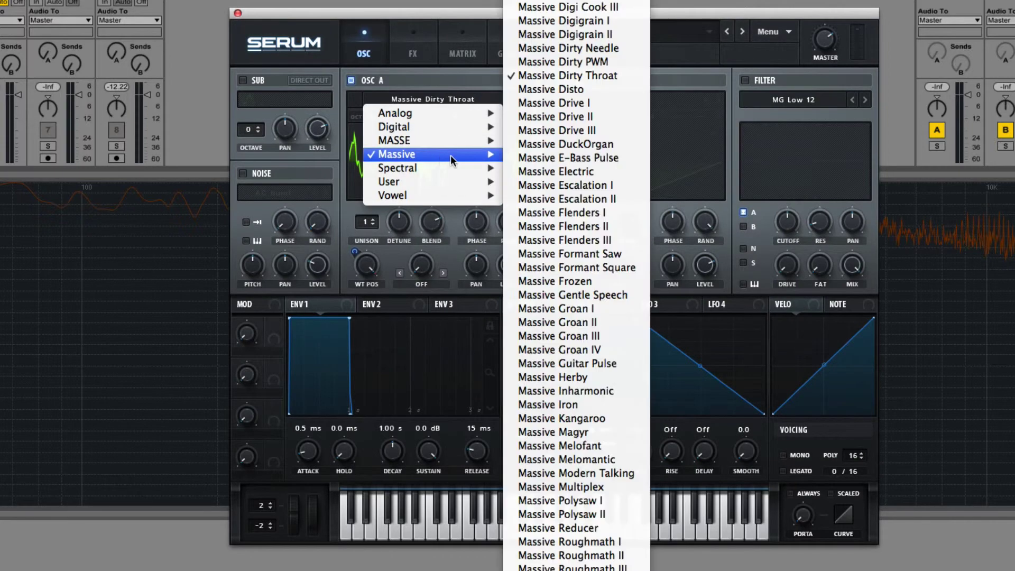
{"action": "left_click", "coordinate": [583, 104]}
{"action": "left_click", "coordinate": [517, 133]}
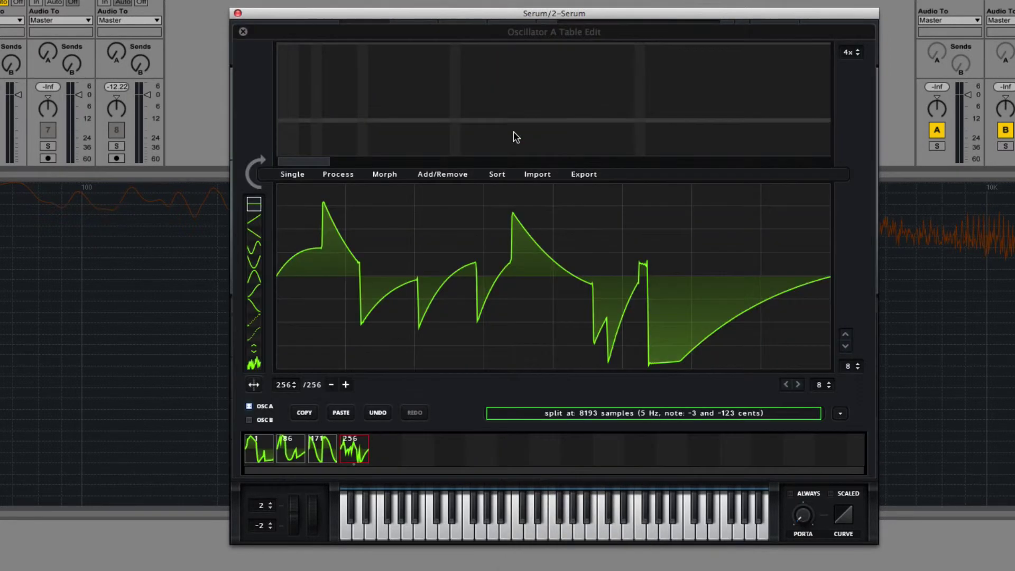
{"action": "left_click", "coordinate": [314, 452]}
{"action": "left_click", "coordinate": [271, 452]}
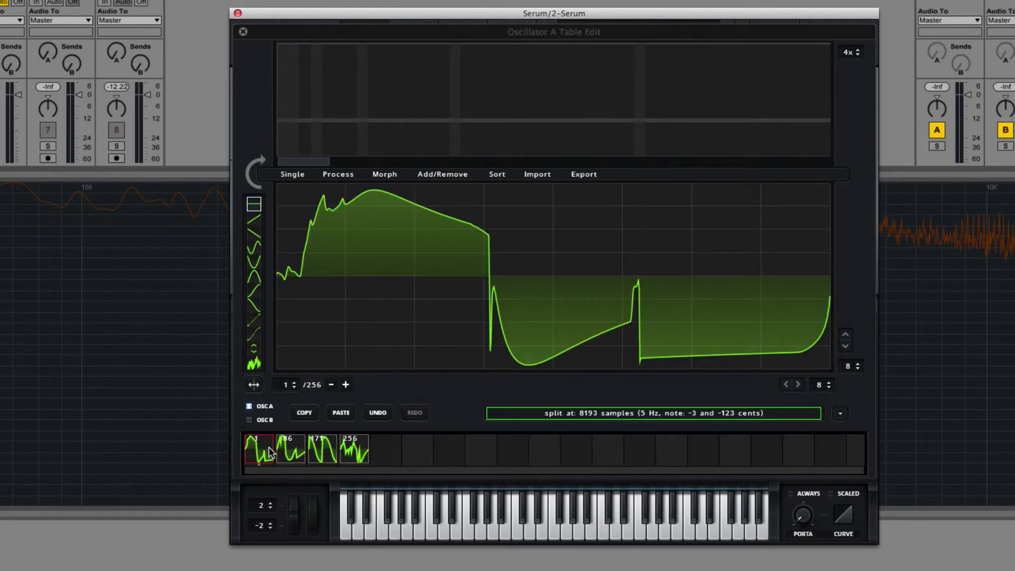
{"action": "left_click", "coordinate": [243, 32]}
{"action": "left_click", "coordinate": [426, 98]}
Load PWM Maths 2 into oscillator A and check its frames in the editor.
{"action": "mouse_move", "coordinate": [436, 114]}
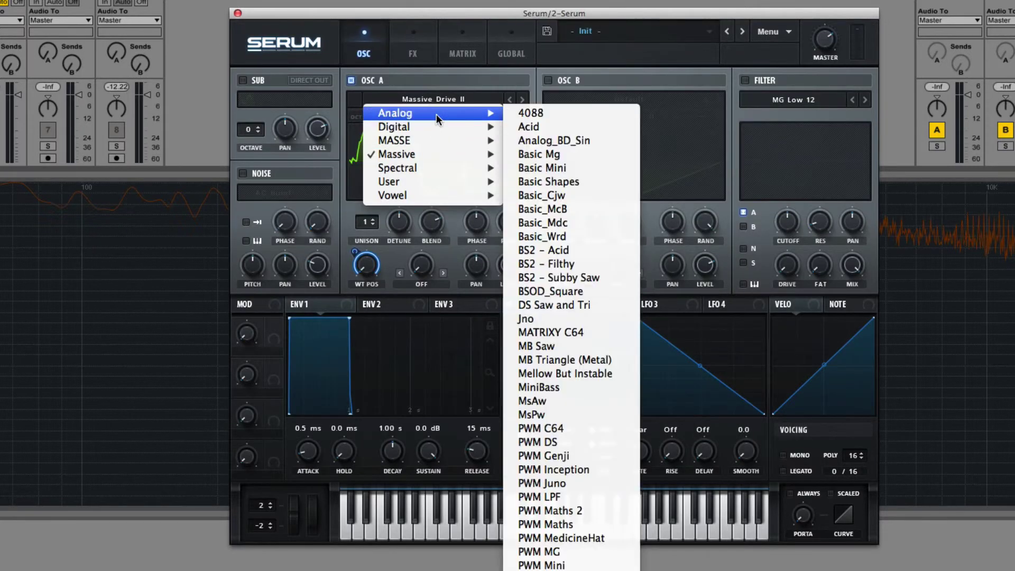
{"action": "left_click", "coordinate": [567, 510]}
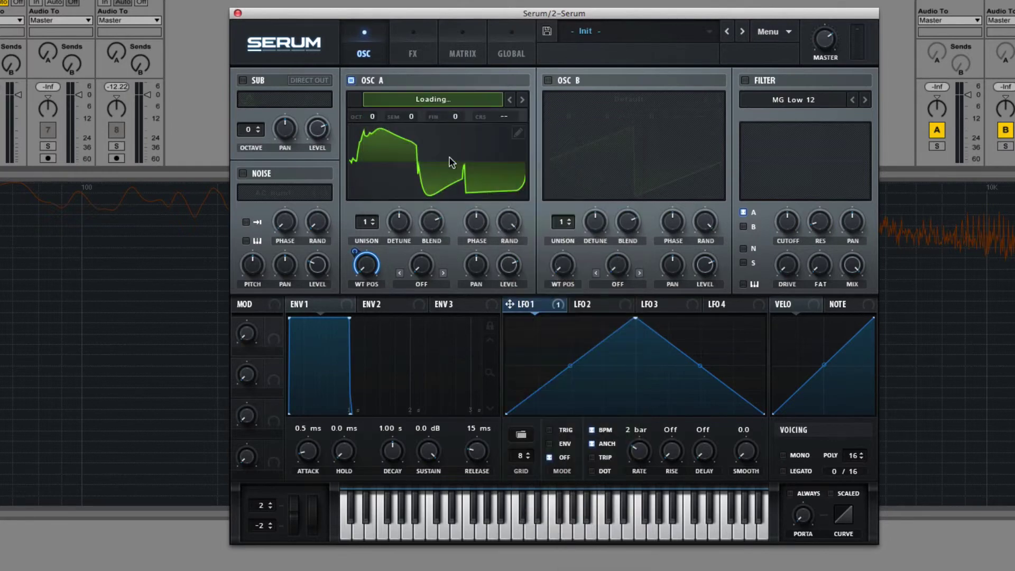
{"action": "left_click", "coordinate": [518, 136]}
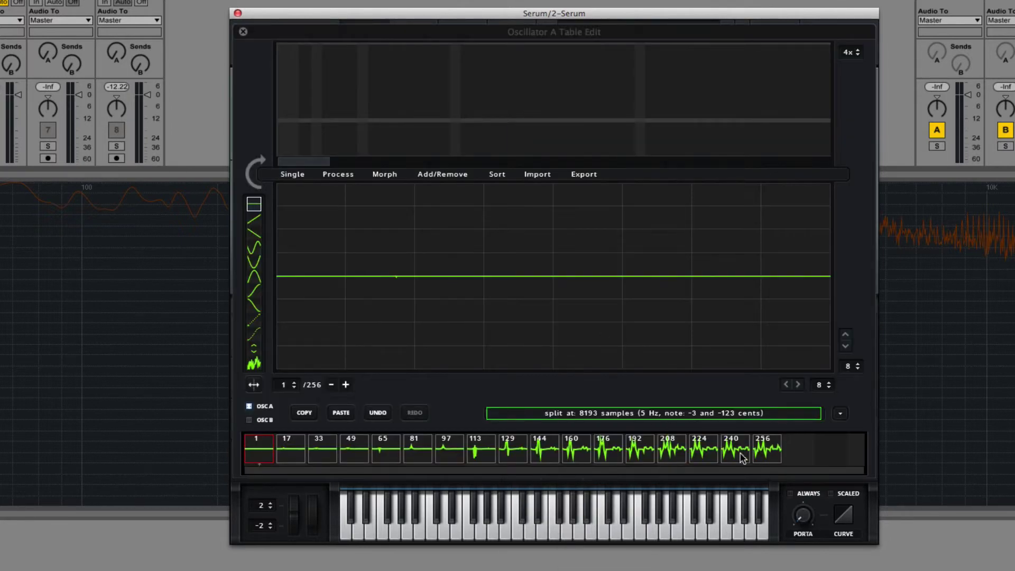
{"action": "left_click", "coordinate": [244, 32]}
Load Monster 6 [SL] from the Spectral wavetables and inspect its frames.
{"action": "left_click", "coordinate": [401, 108]}
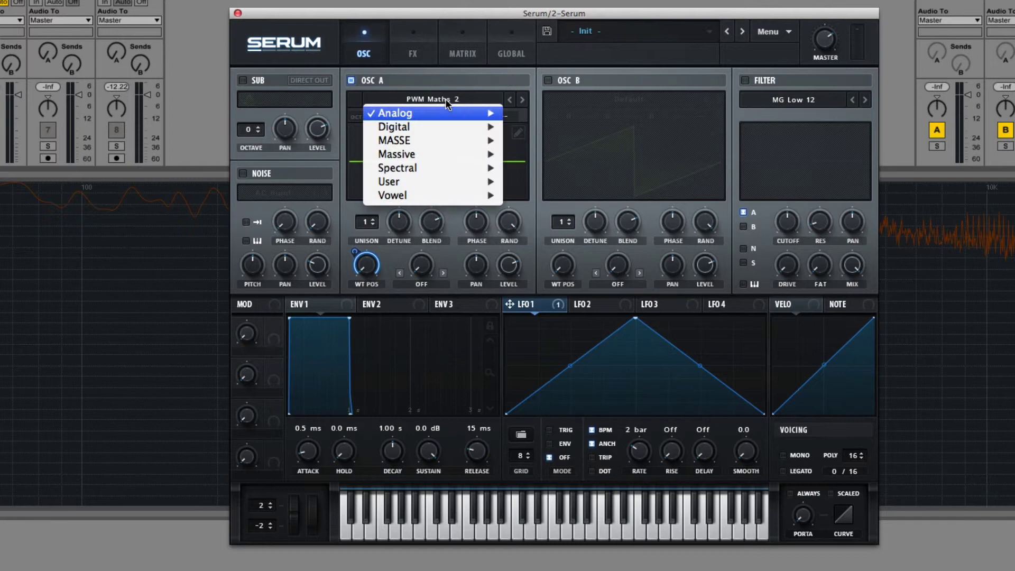
{"action": "mouse_move", "coordinate": [427, 180]}
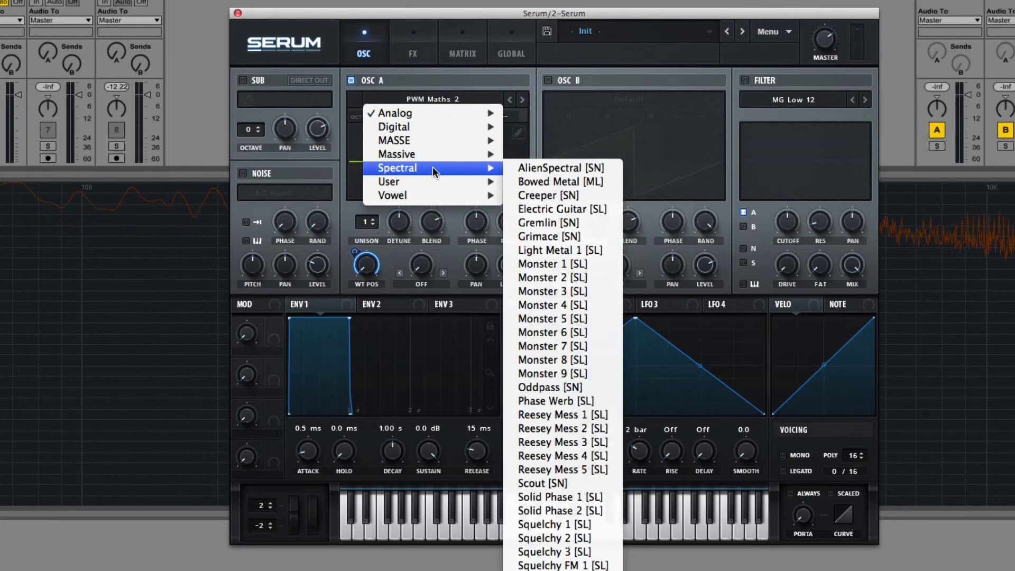
{"action": "left_click", "coordinate": [539, 331]}
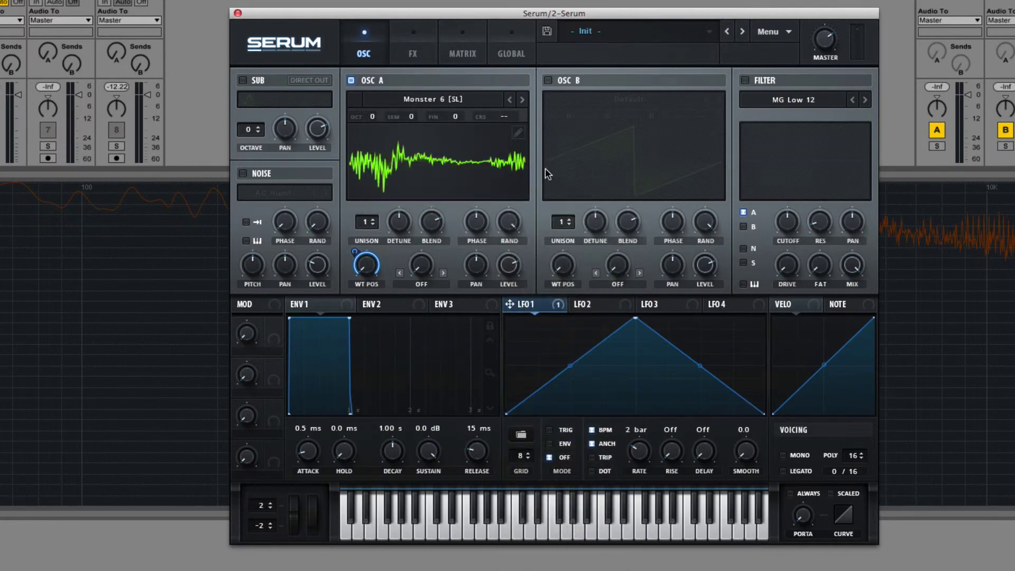
{"action": "left_click", "coordinate": [519, 134]}
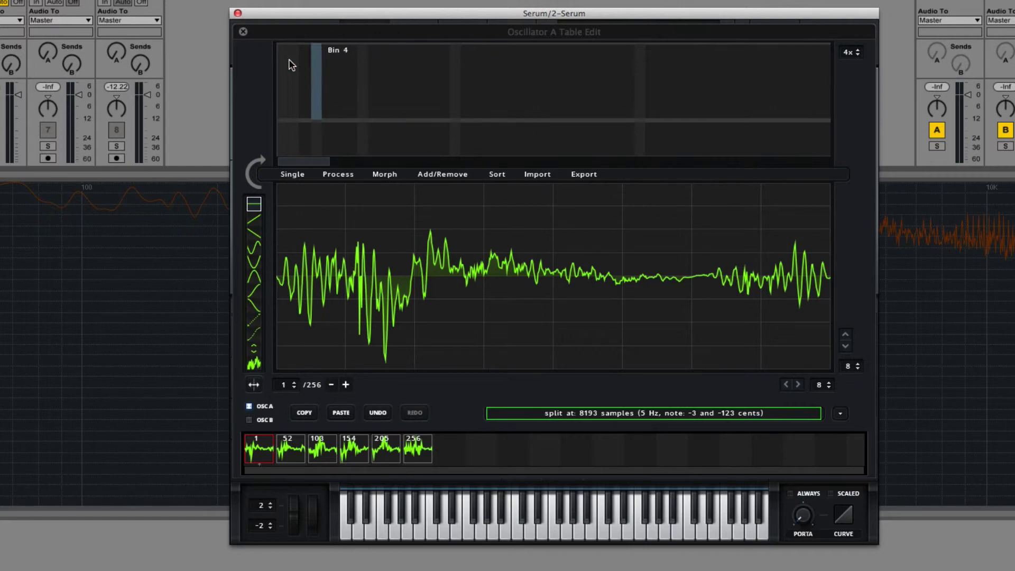
{"action": "left_click", "coordinate": [244, 32]}
Load Organ Table from User, then Ethos from Digital, and inspect Ethos's 64 frames.
{"action": "left_click", "coordinate": [420, 103]}
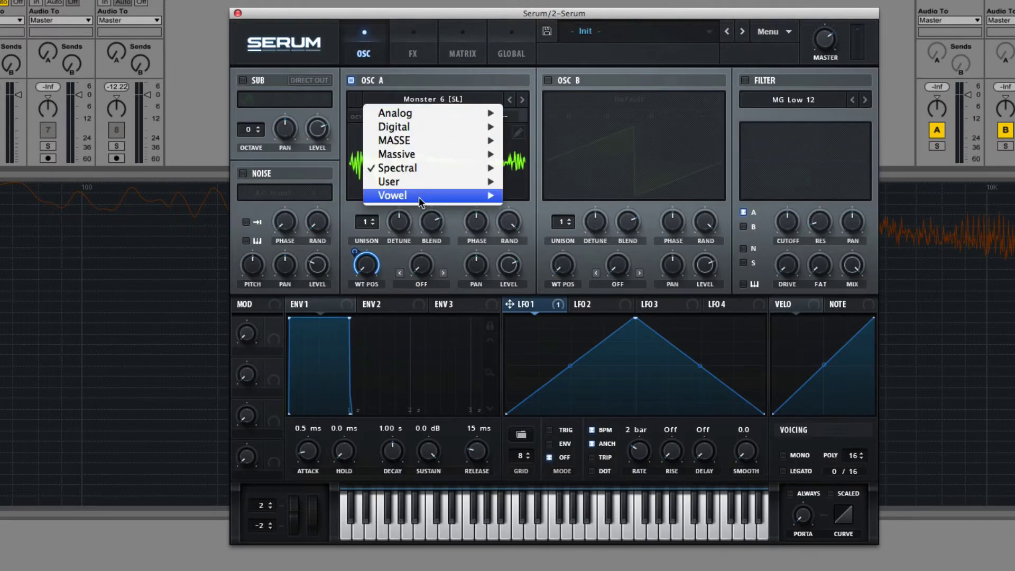
{"action": "mouse_move", "coordinate": [419, 182]}
{"action": "left_click", "coordinate": [591, 233]}
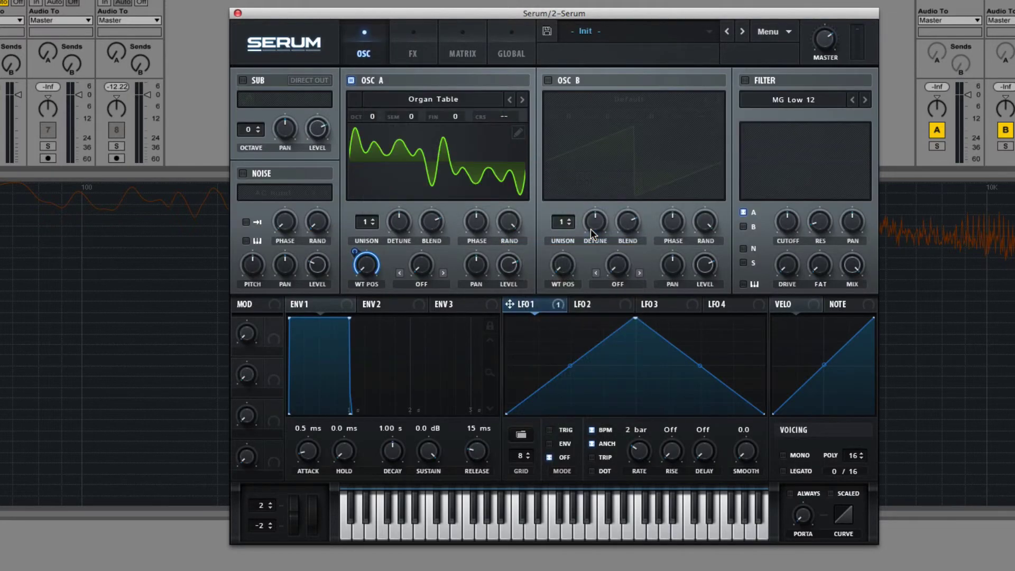
{"action": "left_click", "coordinate": [446, 99]}
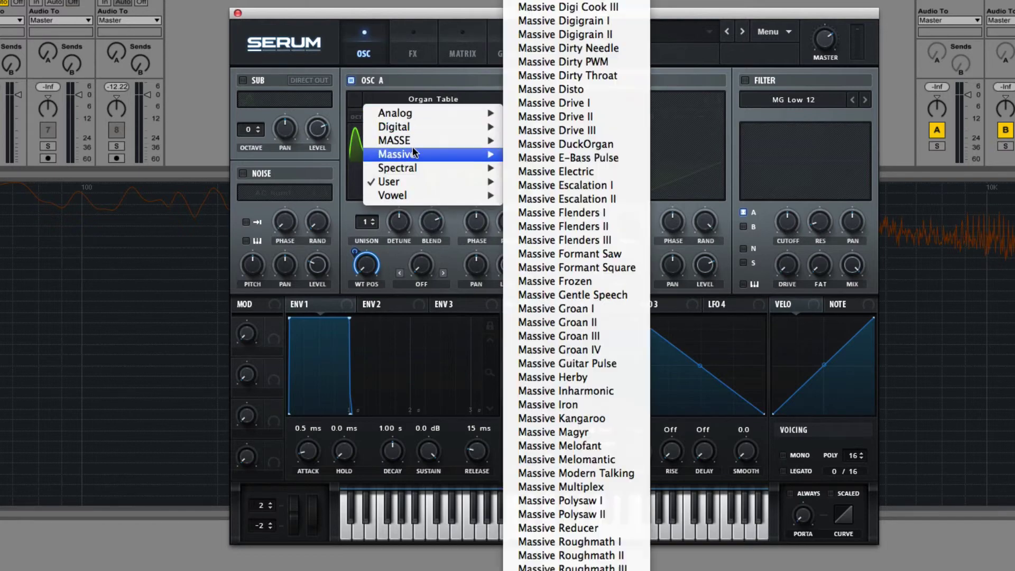
{"action": "mouse_move", "coordinate": [420, 128]}
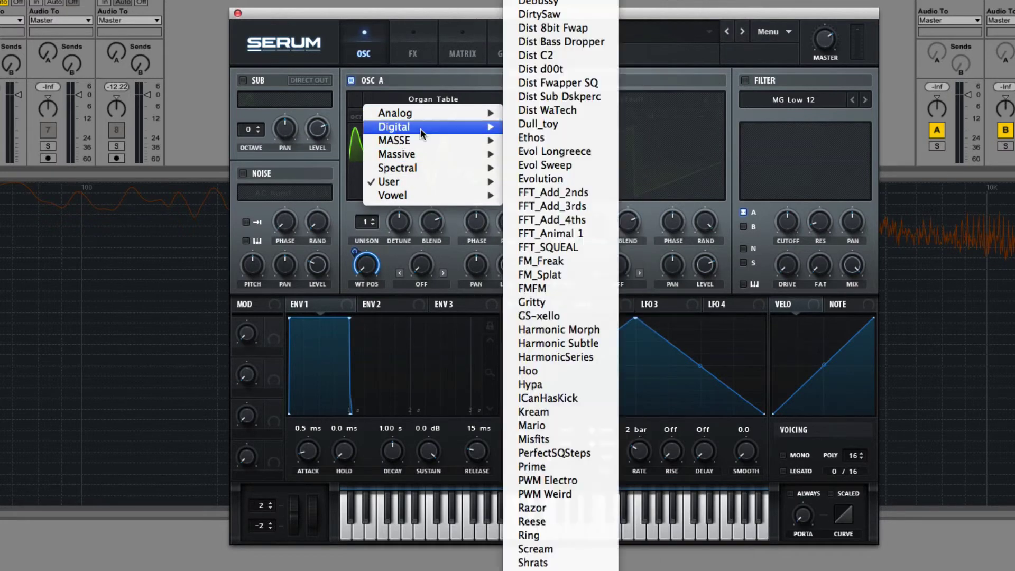
{"action": "left_click", "coordinate": [545, 137]}
{"action": "left_click", "coordinate": [518, 129]}
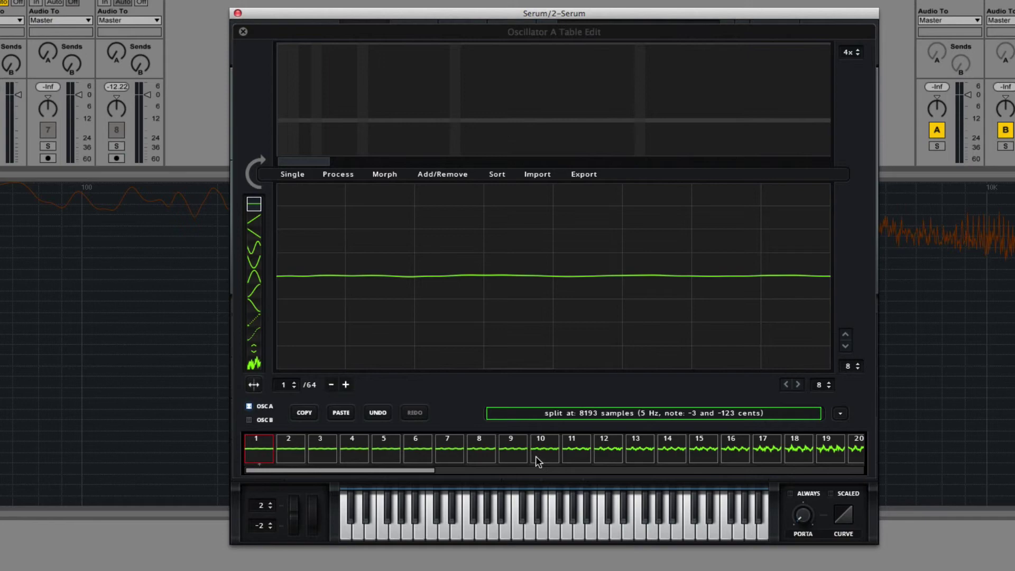
{"action": "left_click_drag", "start_coordinate": [388, 469], "coordinate": [983, 507]}
{"action": "left_click", "coordinate": [243, 32]}
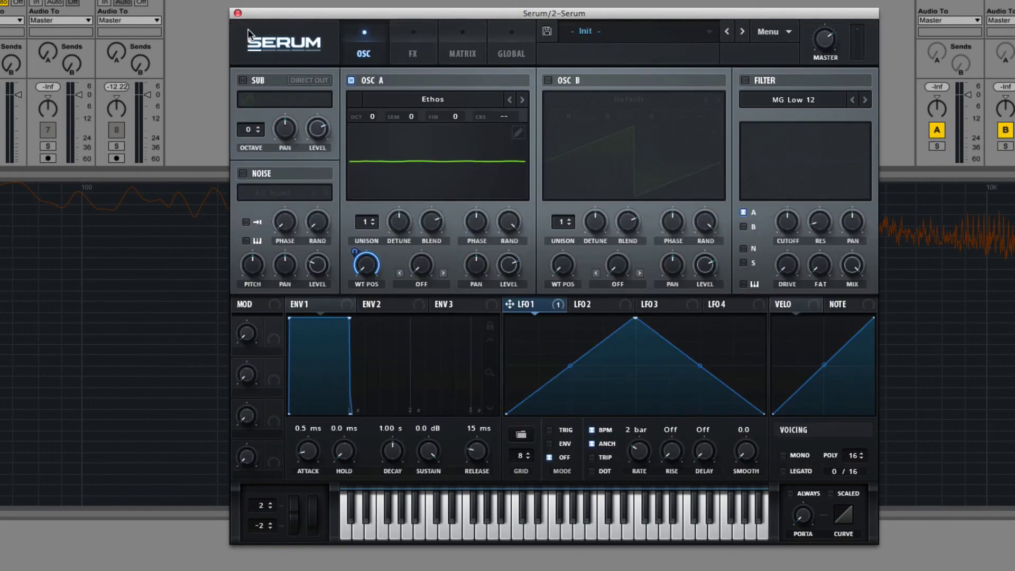